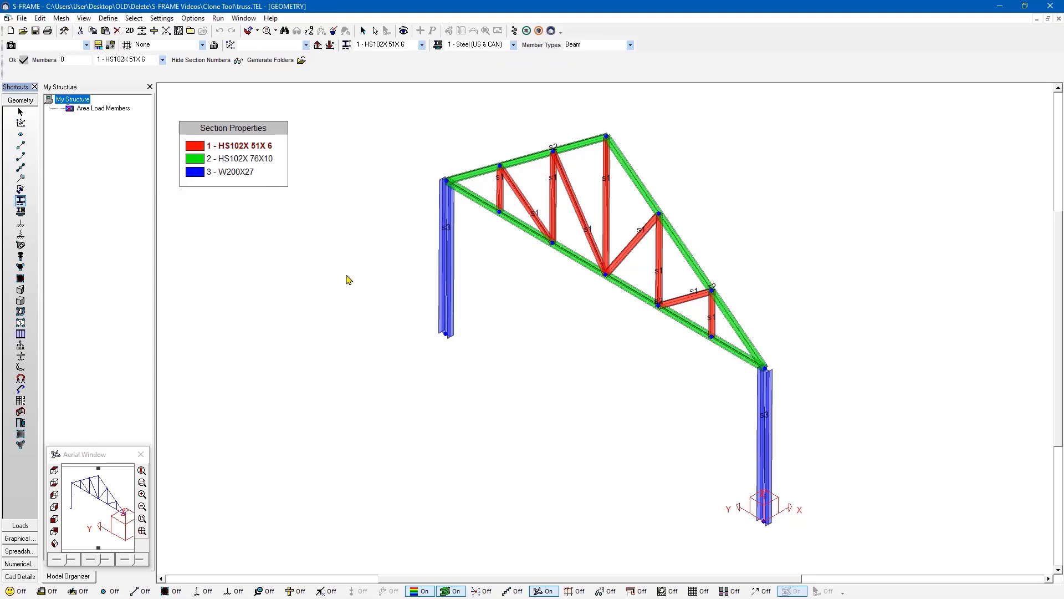
Step: Display the supports of the truss frame and turn off the rendered member sections
{"action": "left_click", "coordinate": [21, 224]}
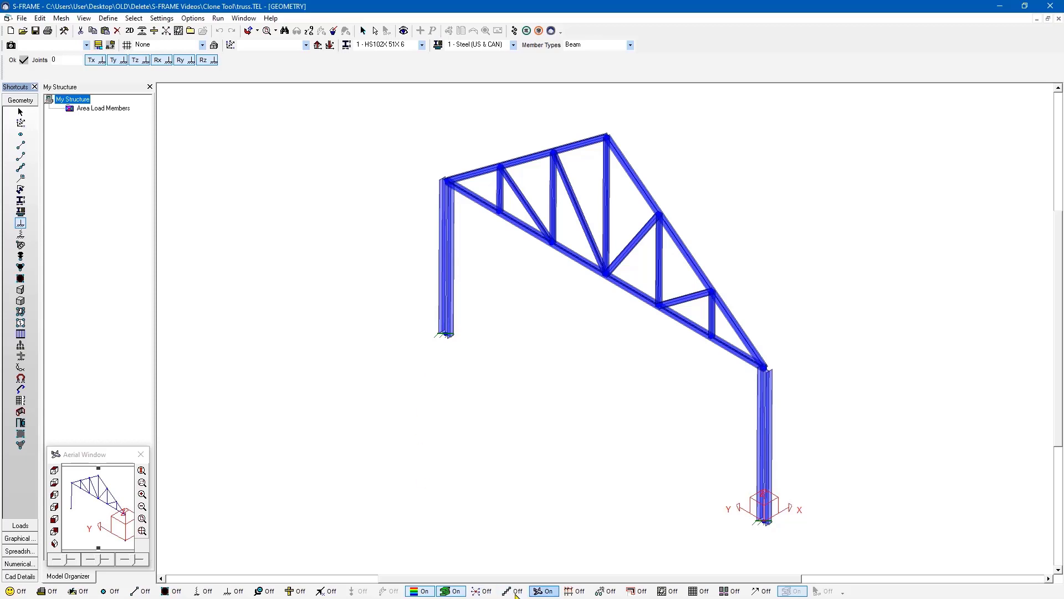
{"action": "left_click", "coordinate": [452, 591]}
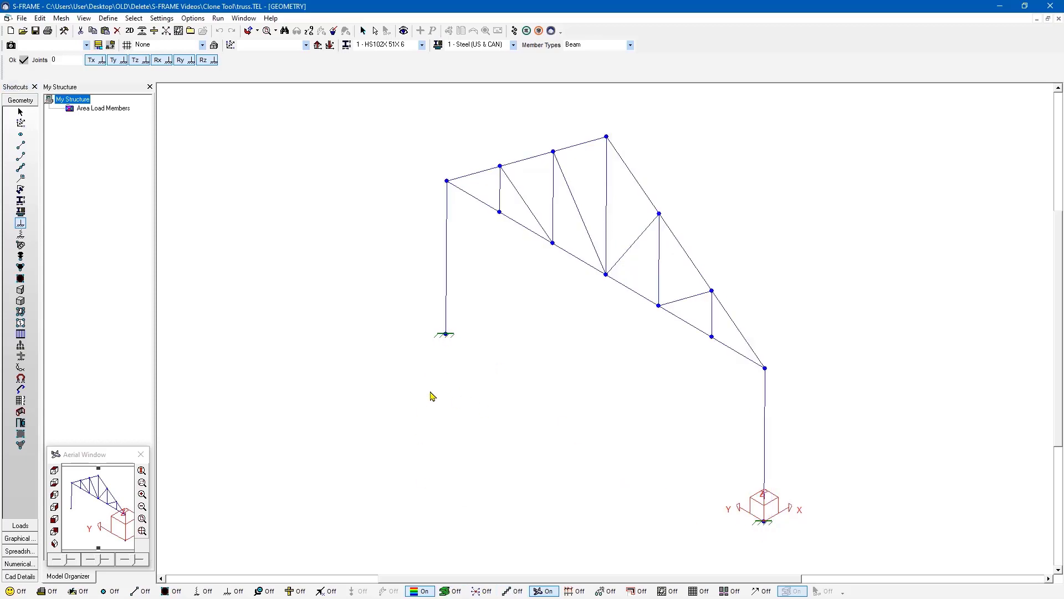
Step: Turn on the load display and review the Dead, Live and Wind load cases on the truss
{"action": "left_click", "coordinate": [36, 526]}
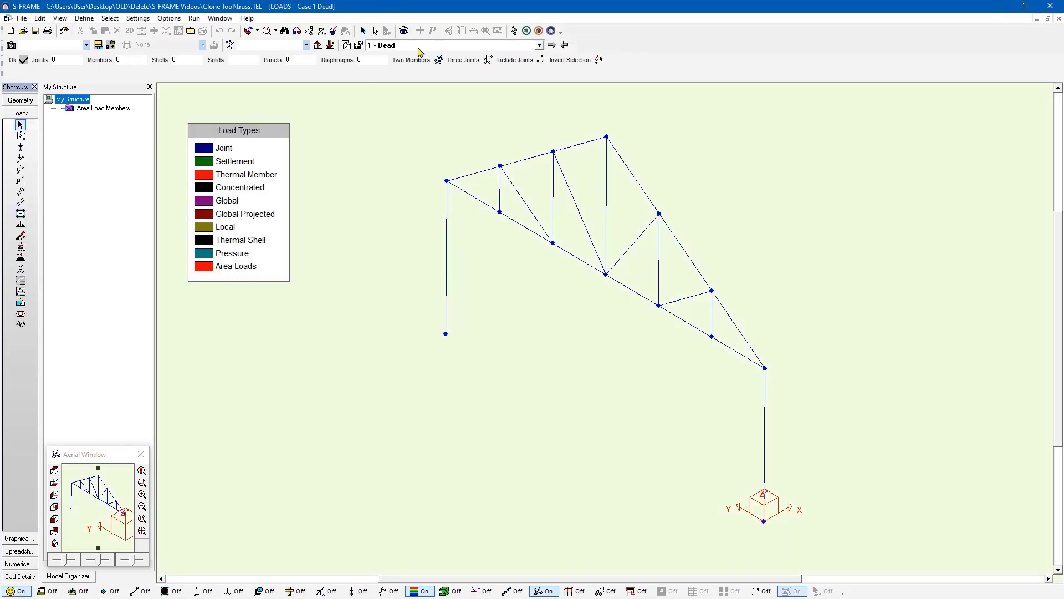
{"action": "left_click", "coordinate": [420, 45]}
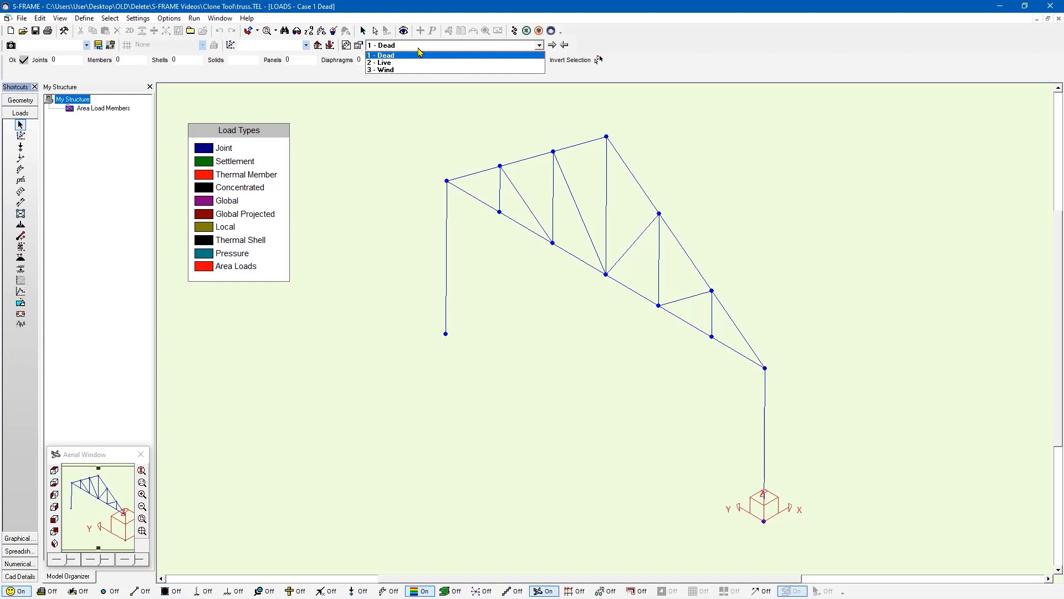
{"action": "left_click", "coordinate": [420, 55]}
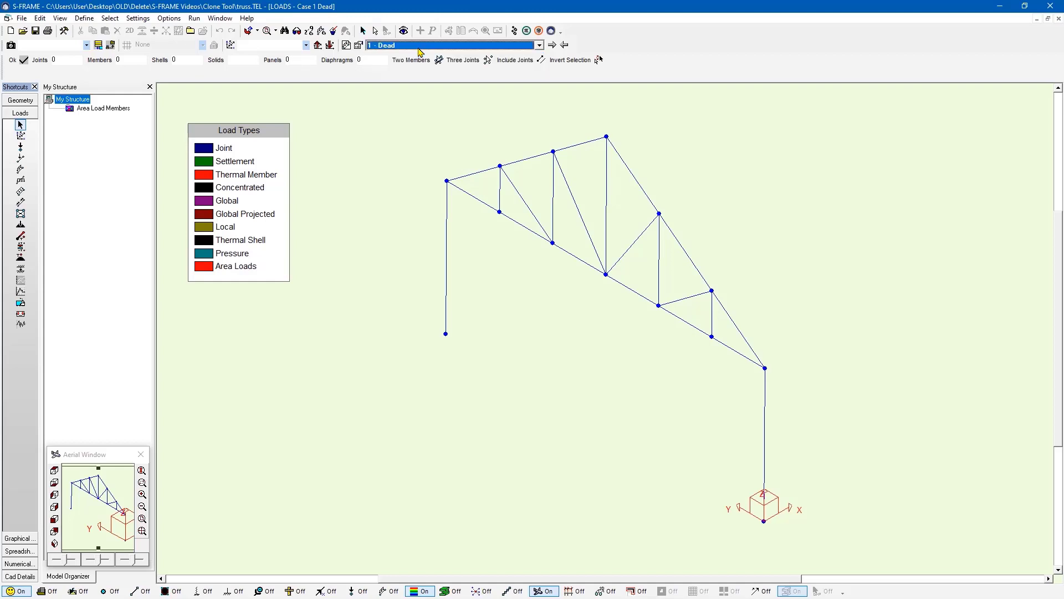
{"action": "left_click", "coordinate": [388, 591]}
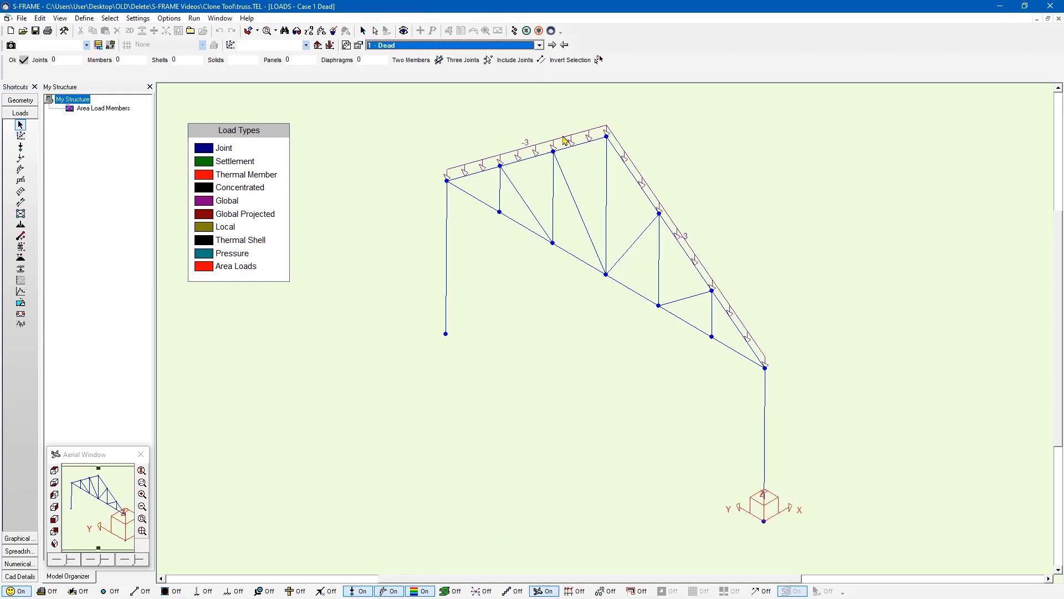
{"action": "left_click", "coordinate": [552, 45]}
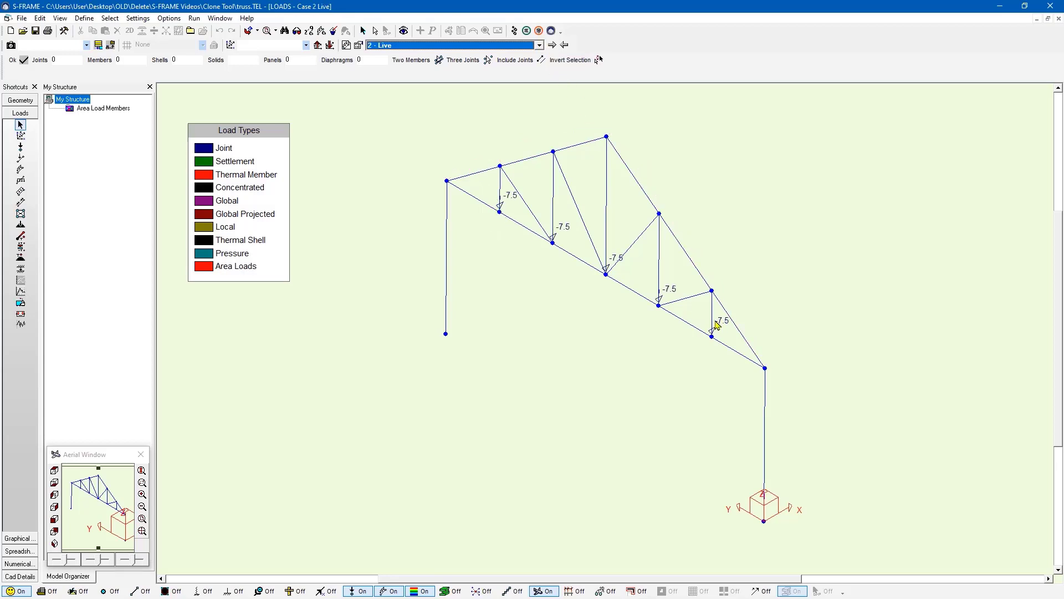
{"action": "left_click", "coordinate": [551, 46]}
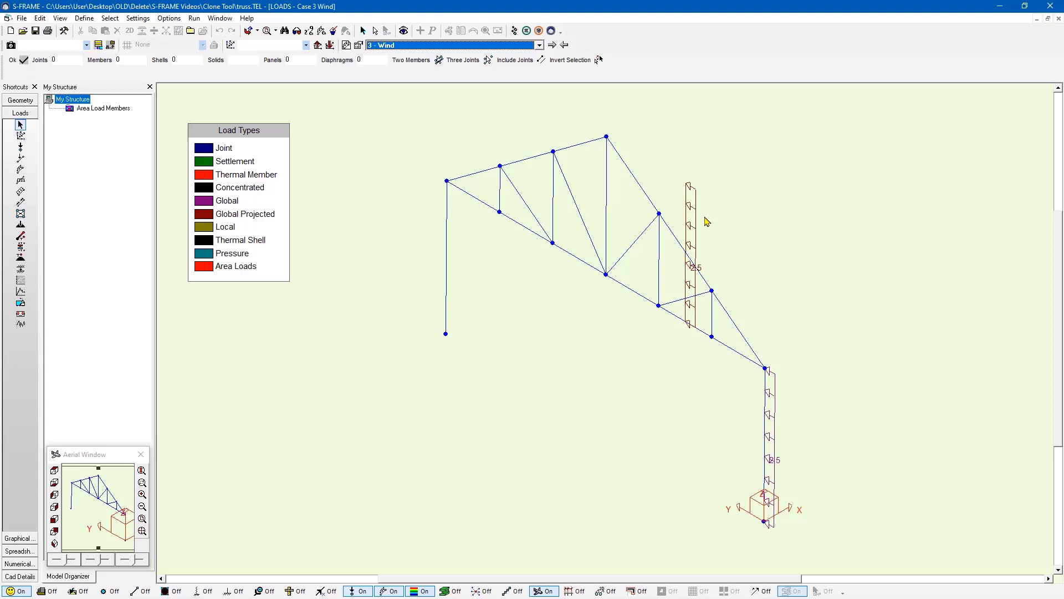
Step: Enable always copying loads during a paste operation in the Interface preferences
{"action": "left_click", "coordinate": [144, 21]}
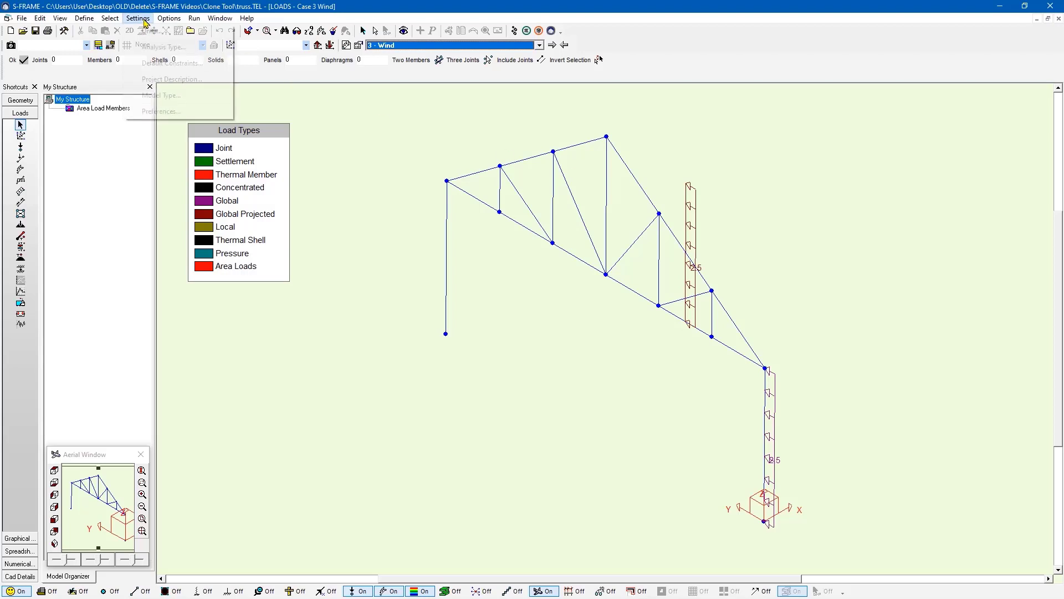
{"action": "left_click", "coordinate": [158, 112]}
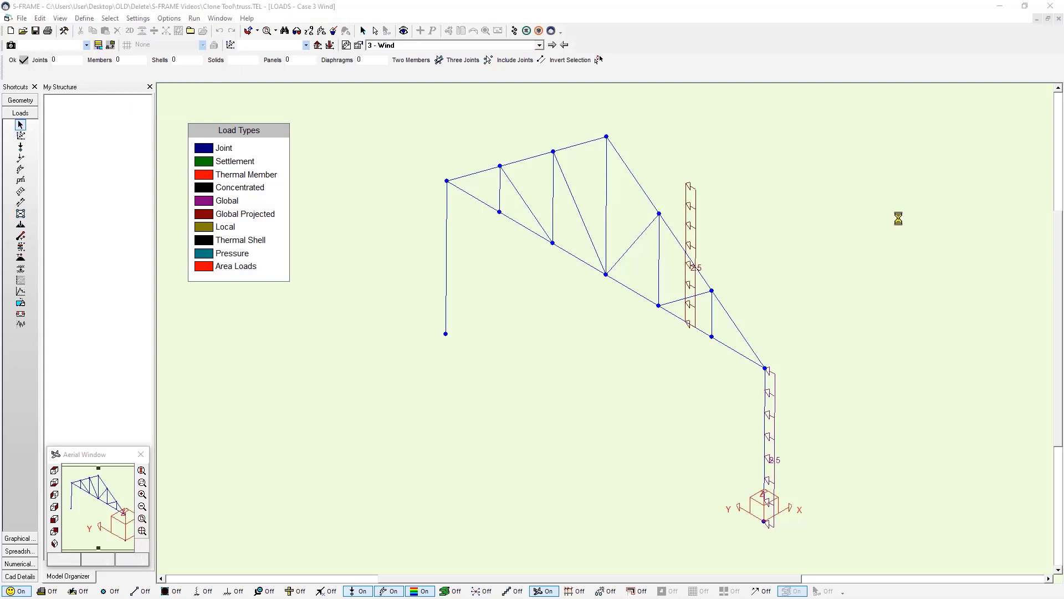
{"action": "left_click_drag", "start_coordinate": [535, 118], "coordinate": [533, 133]}
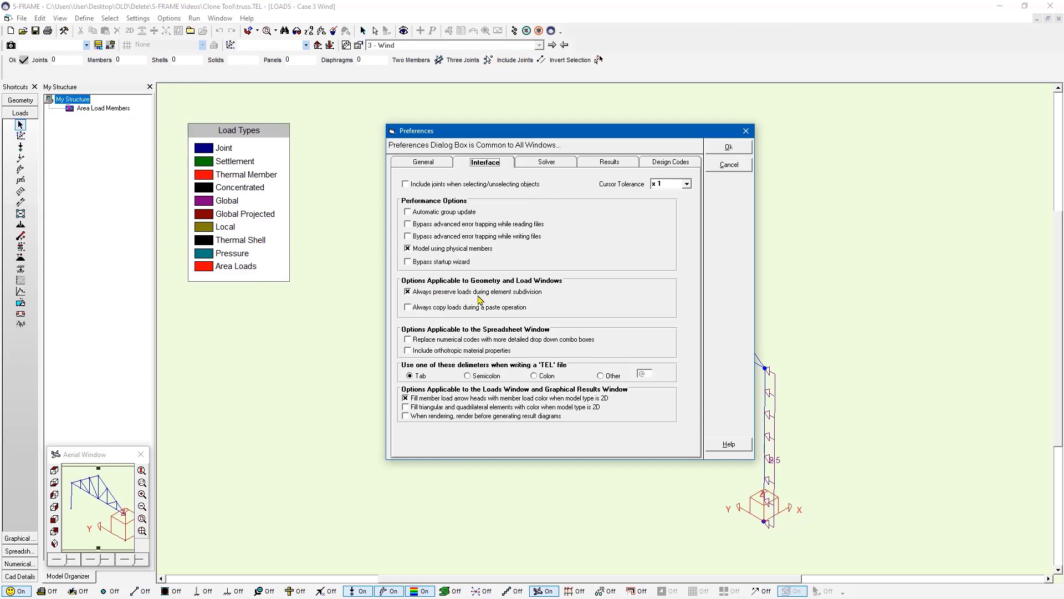
{"action": "left_click", "coordinate": [413, 312]}
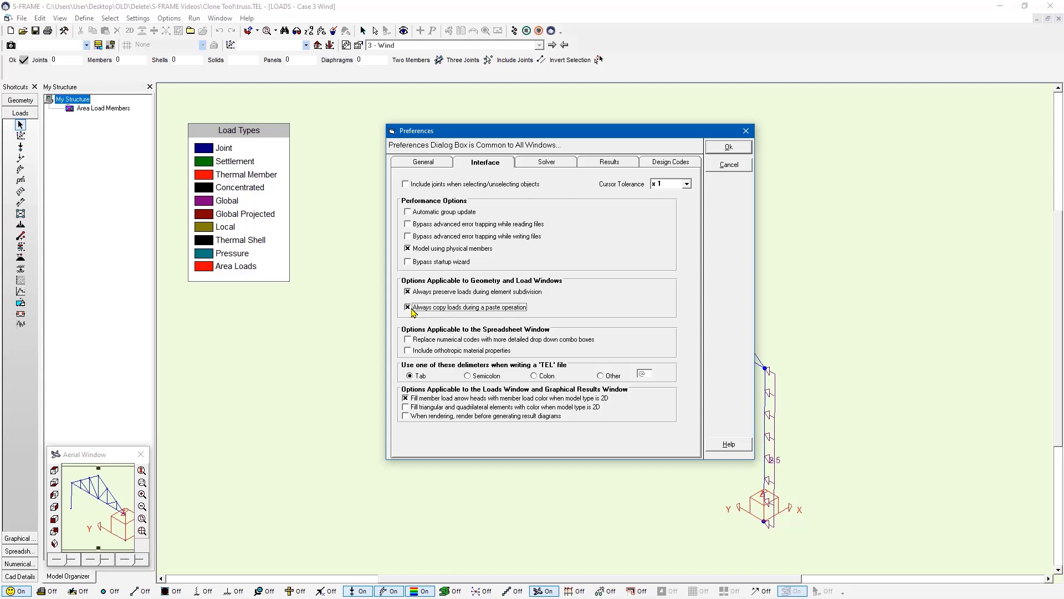
{"action": "left_click", "coordinate": [727, 150]}
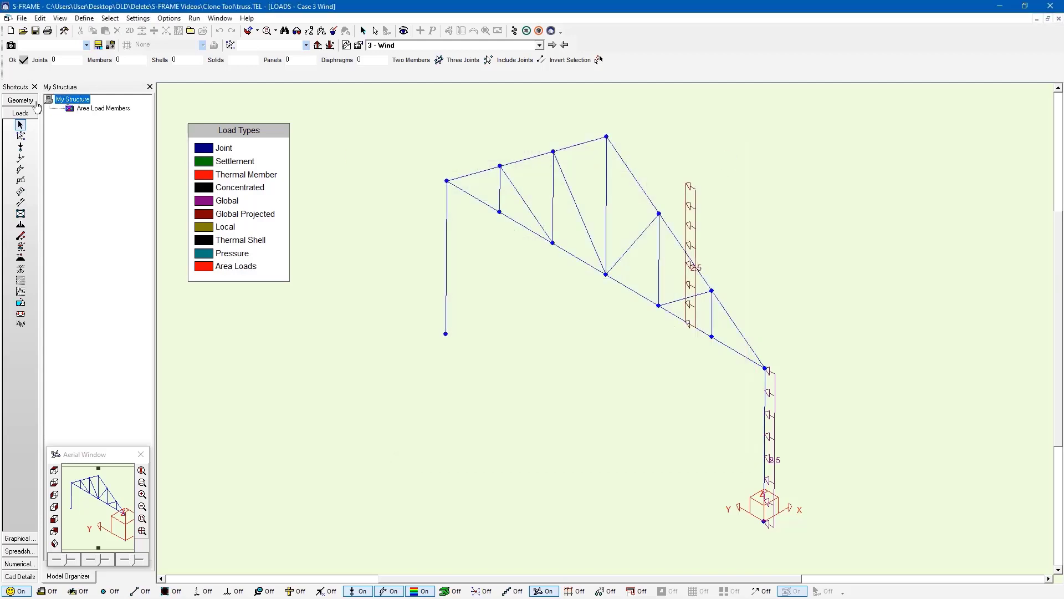
Step: Toggle the selection of the two column base joints and the five bottom-chord joints in the geometry model
{"action": "left_click", "coordinate": [21, 100]}
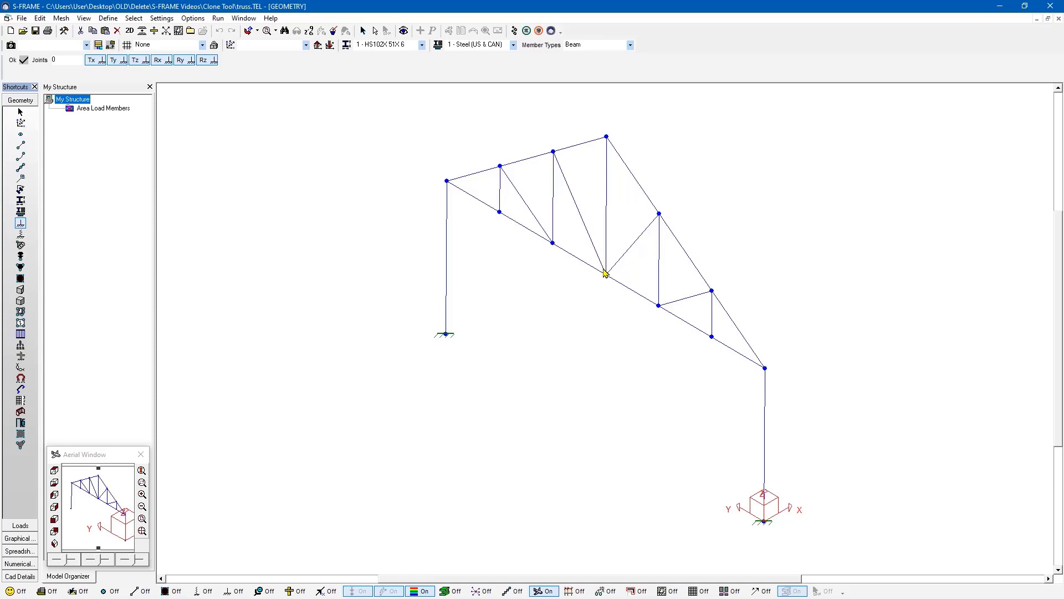
{"action": "left_click", "coordinate": [21, 113]}
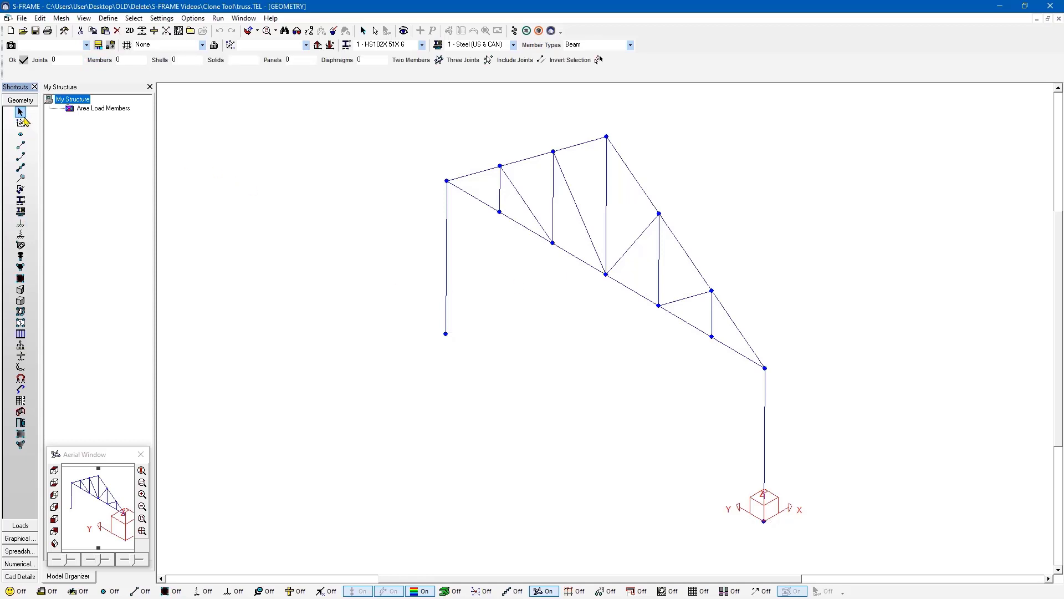
{"action": "left_click", "coordinate": [445, 335]}
{"action": "left_click", "coordinate": [712, 337]}
{"action": "left_click", "coordinate": [659, 305]}
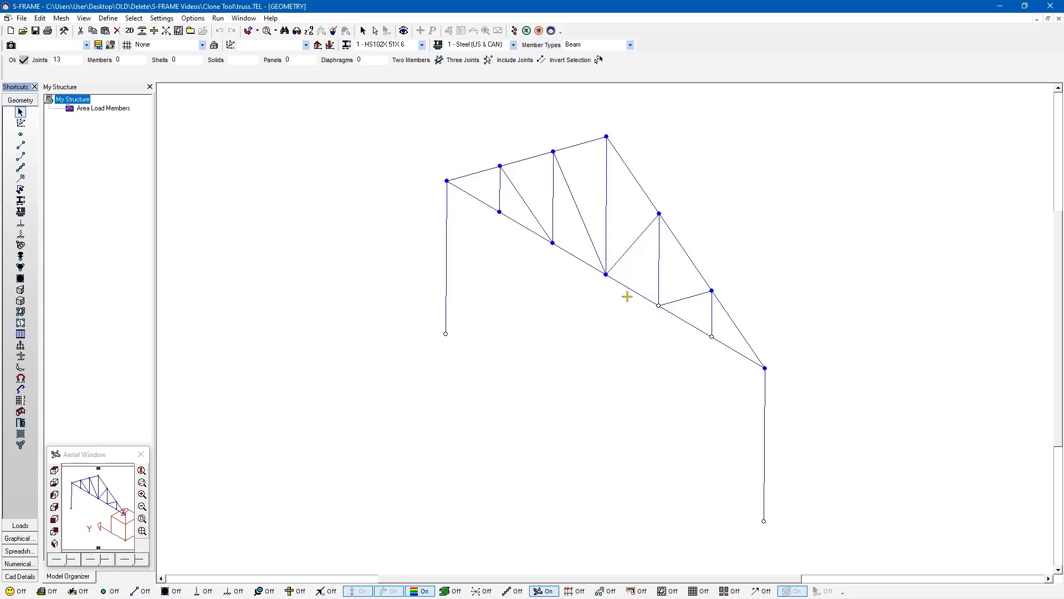
{"action": "left_click", "coordinate": [606, 275]}
{"action": "left_click", "coordinate": [552, 243]}
{"action": "left_click", "coordinate": [500, 212]}
Step: Set up the Clone Tool to generate folders with base name Truss and 8 additional copies spaced 4 m in X
{"action": "left_click", "coordinate": [20, 346]}
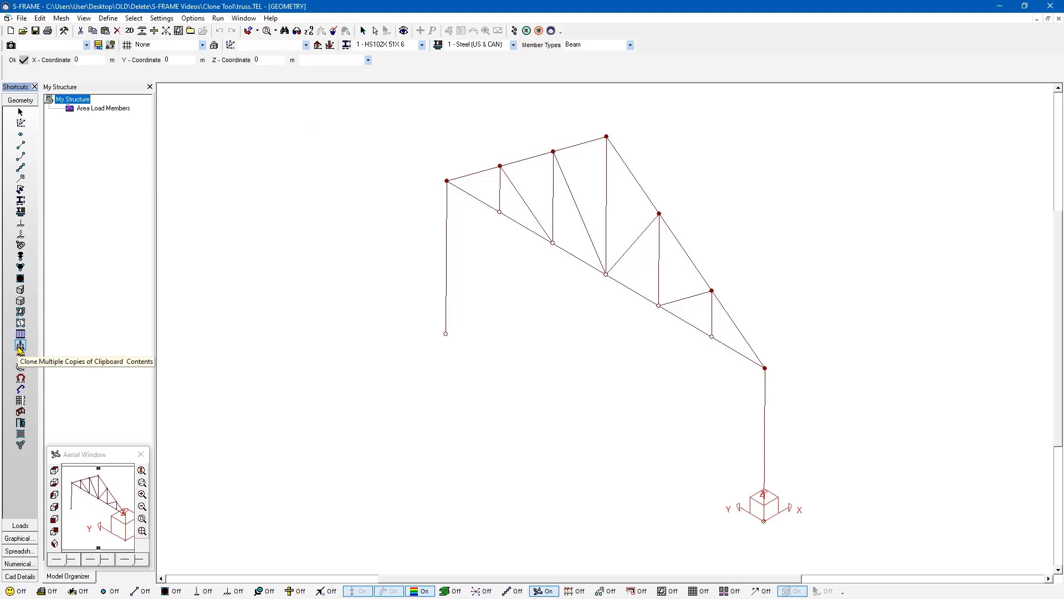
{"action": "left_click_drag", "start_coordinate": [812, 243], "coordinate": [616, 172]}
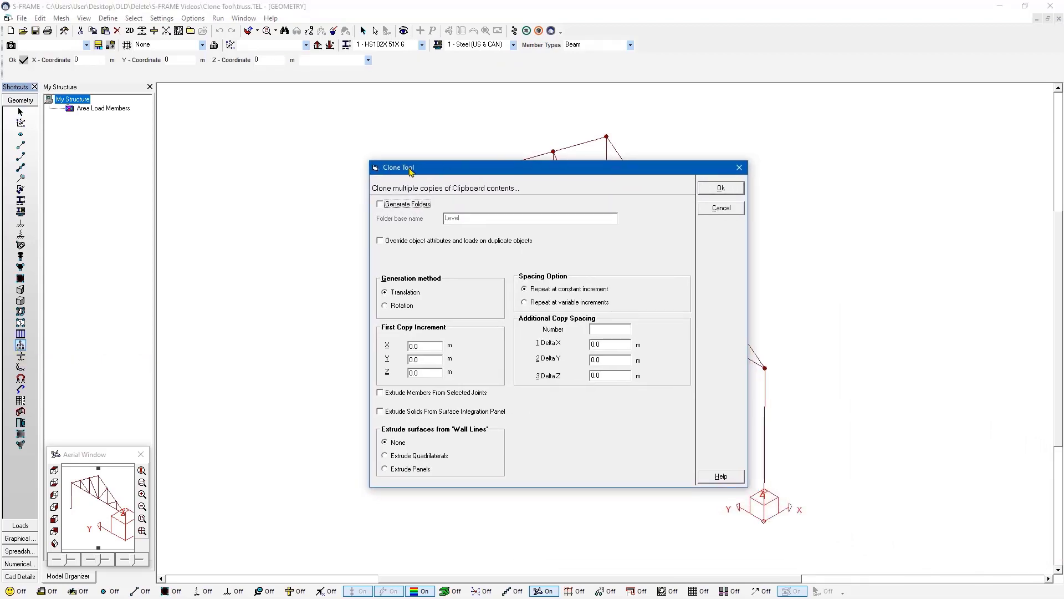
{"action": "left_click", "coordinate": [380, 205]}
{"action": "double_click", "coordinate": [485, 217]}
{"action": "type", "text": "Truss"}
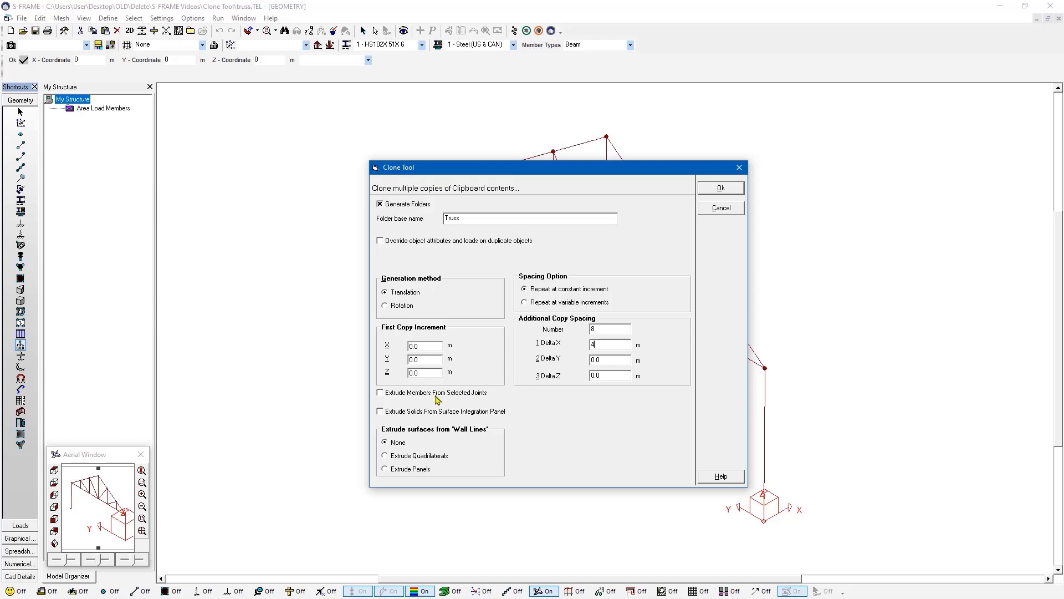
Step: Enable extruding members from the selected joints and generate the truss copies
{"action": "left_click", "coordinate": [413, 393]}
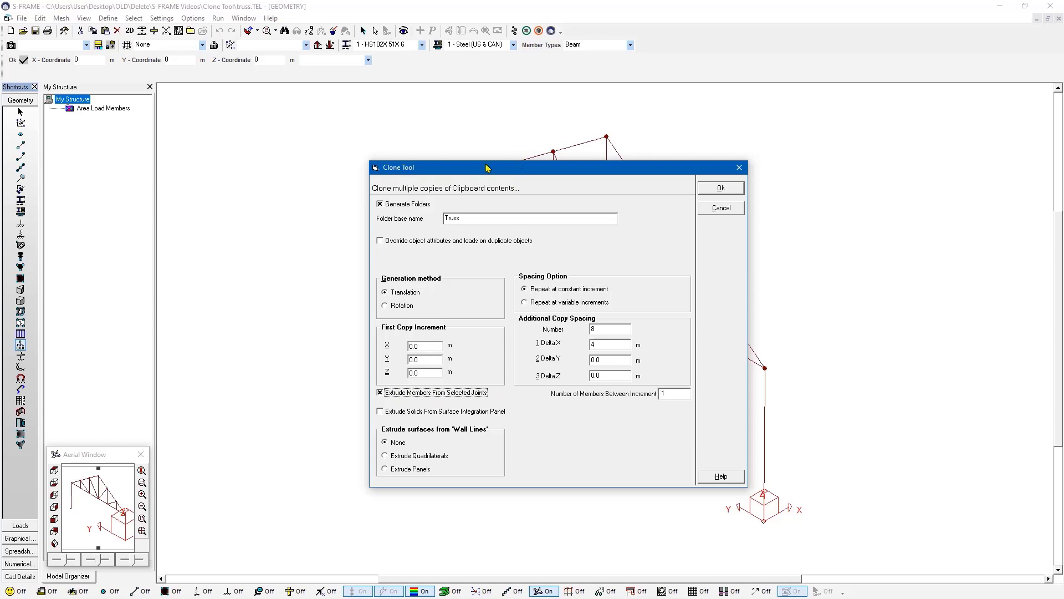
{"action": "left_click_drag", "start_coordinate": [522, 169], "coordinate": [203, 148]}
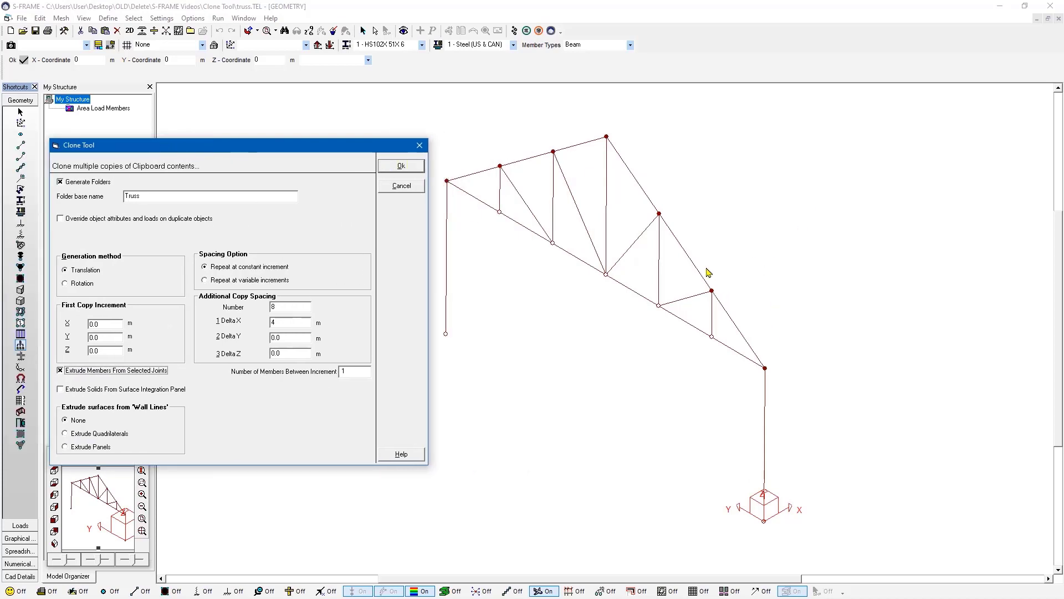
{"action": "left_click", "coordinate": [401, 166]}
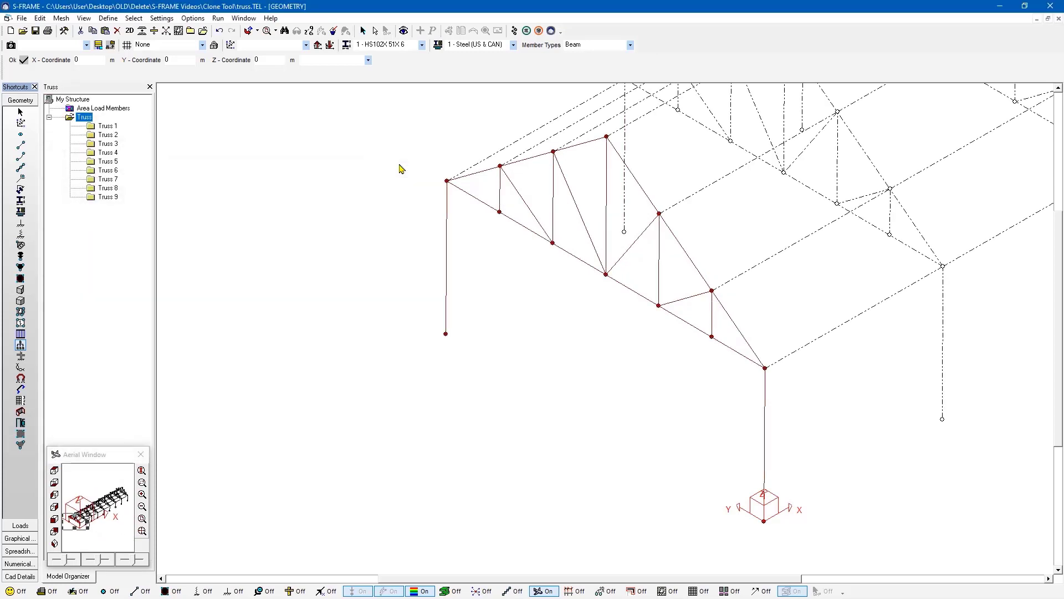
{"action": "scroll", "coordinate": [566, 421], "scroll_direction": "down", "scroll_amount": 8}
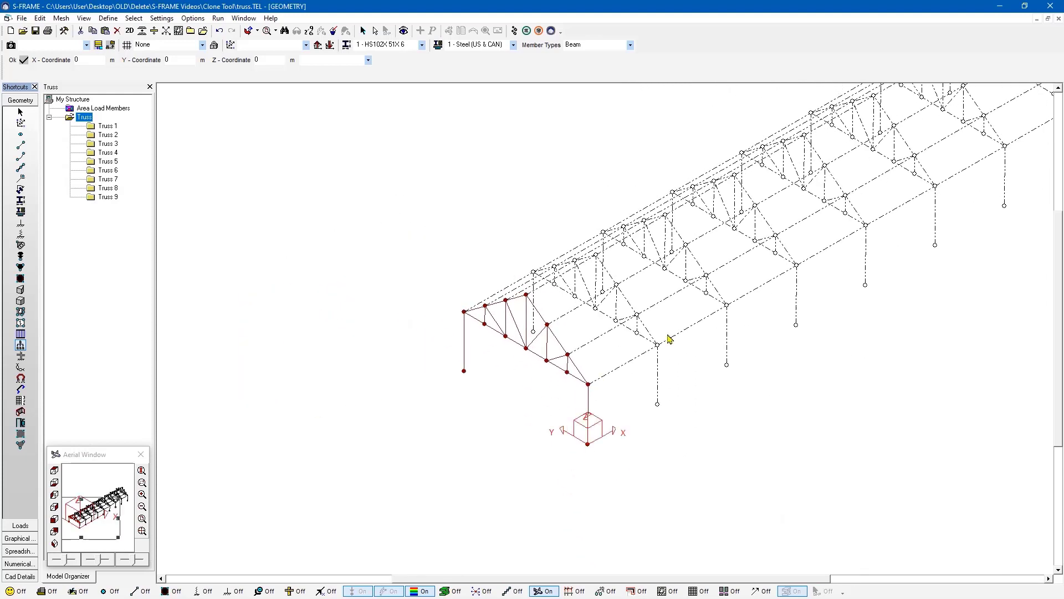
{"action": "middle_click_drag", "start_coordinate": [709, 299], "coordinate": [582, 384]}
{"action": "scroll", "coordinate": [581, 384], "scroll_direction": "down", "scroll_amount": 3}
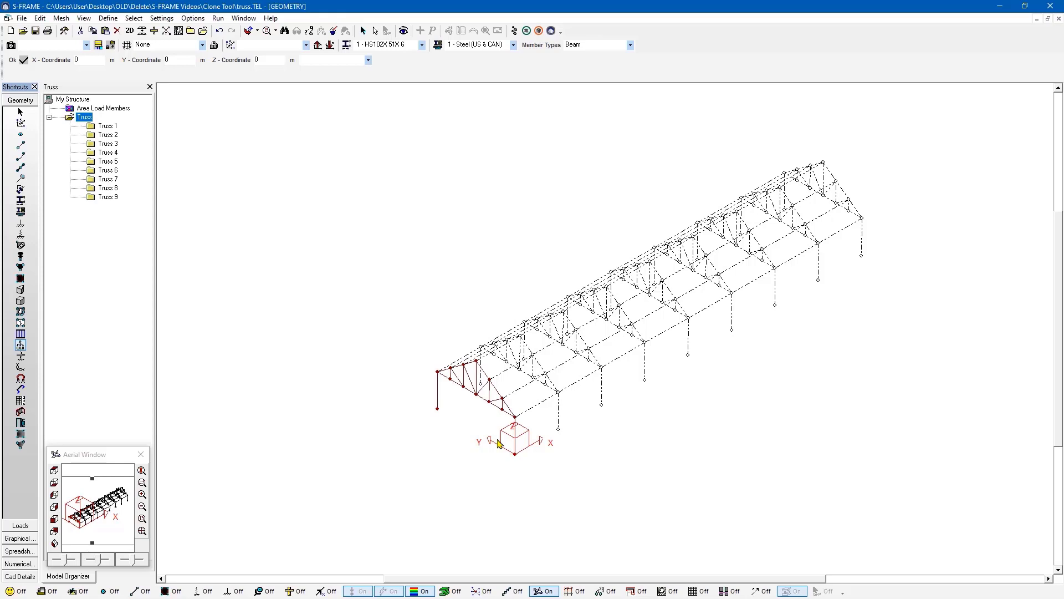
{"action": "left_click", "coordinate": [377, 31]}
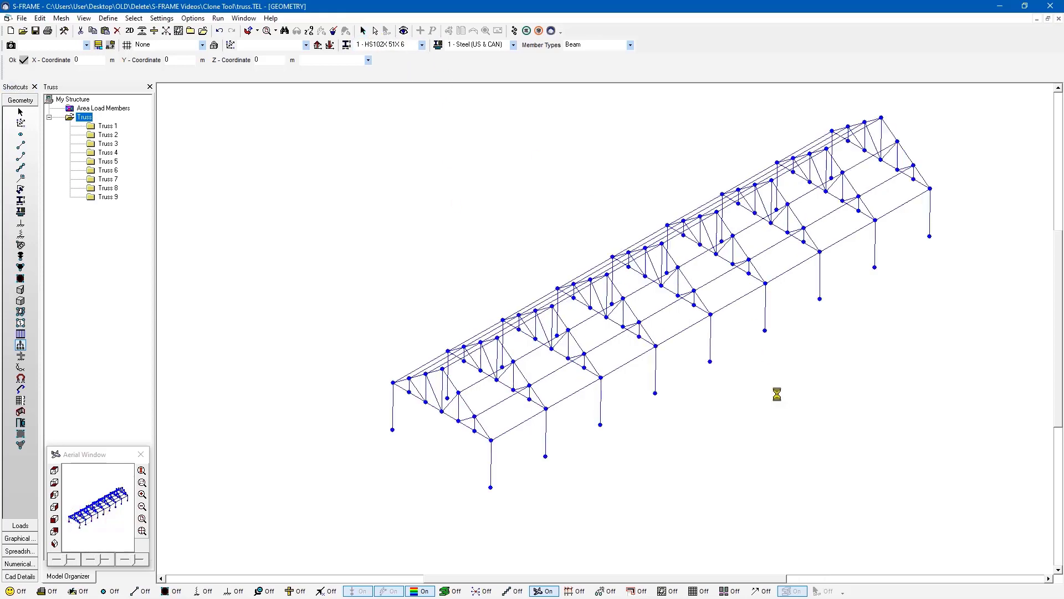
Step: Check the section properties and the supports across the cloned trusses
{"action": "left_click", "coordinate": [25, 202]}
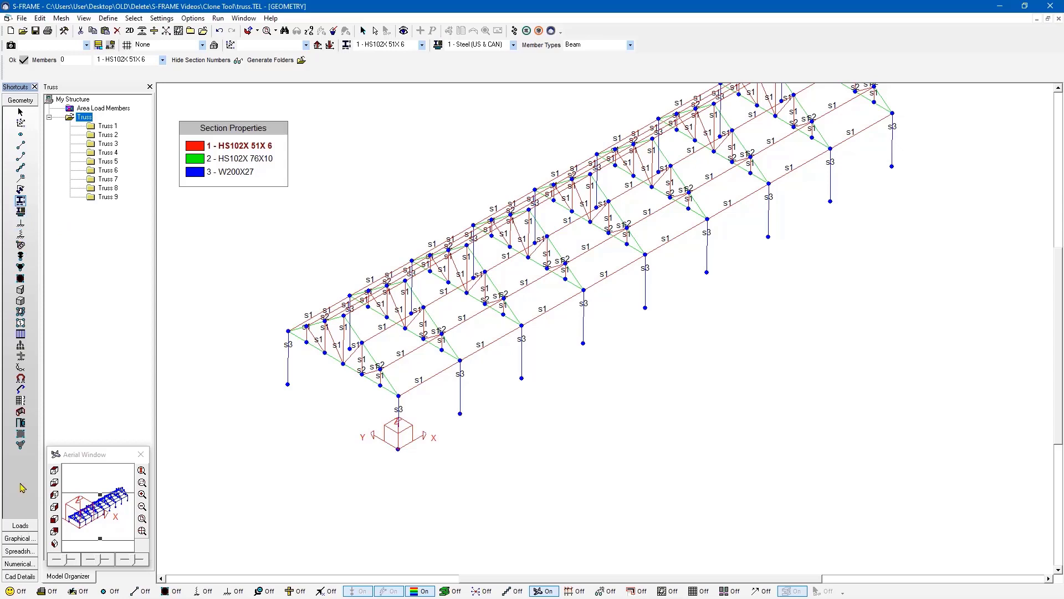
{"action": "left_click", "coordinate": [21, 224]}
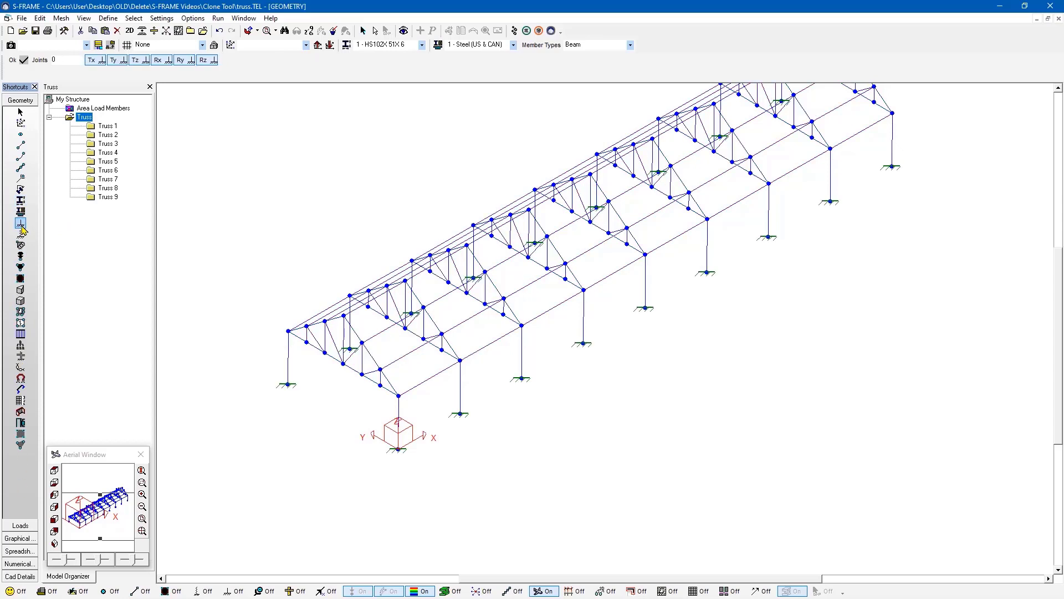
Step: Review the Wind, Live and Dead load cases on the cloned structure
{"action": "left_click", "coordinate": [33, 526]}
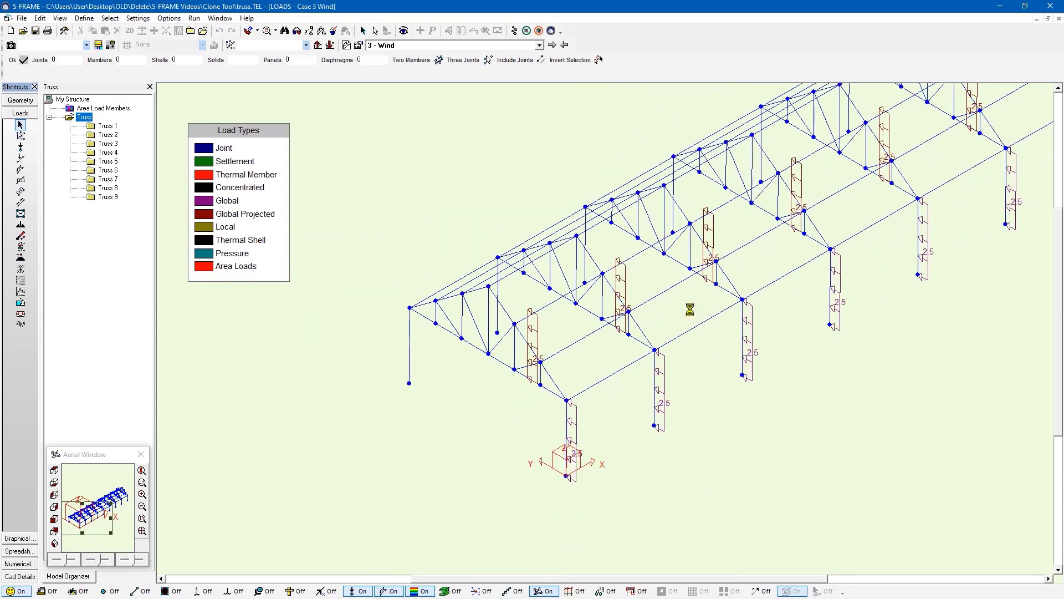
{"action": "left_click", "coordinate": [564, 45]}
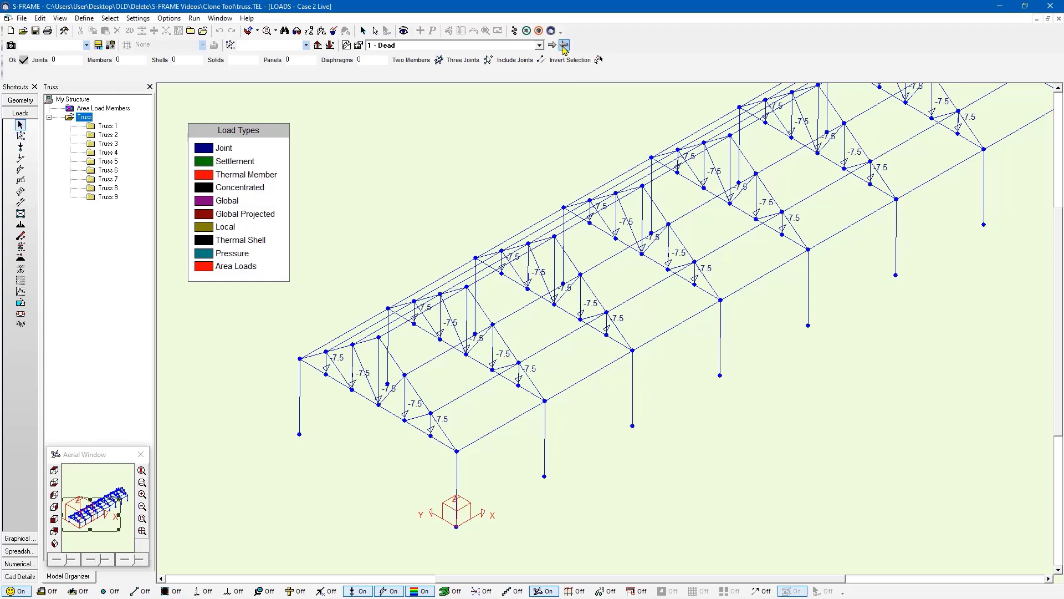
{"action": "left_click", "coordinate": [564, 45]}
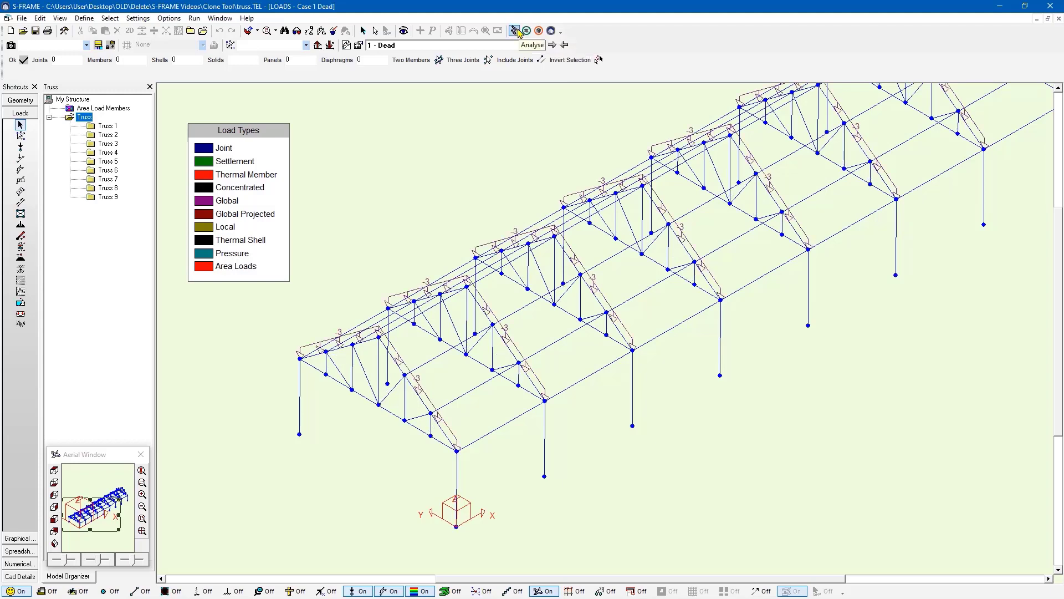
{"action": "scroll", "coordinate": [649, 313], "scroll_direction": "down", "scroll_amount": 2}
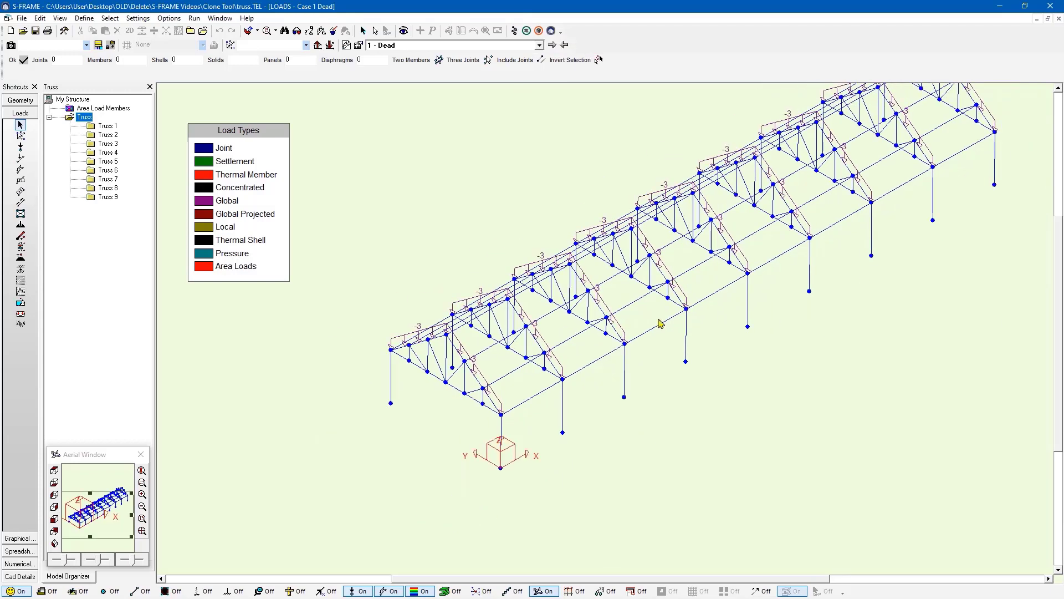
{"action": "middle_click_drag", "start_coordinate": [661, 320], "coordinate": [599, 339]}
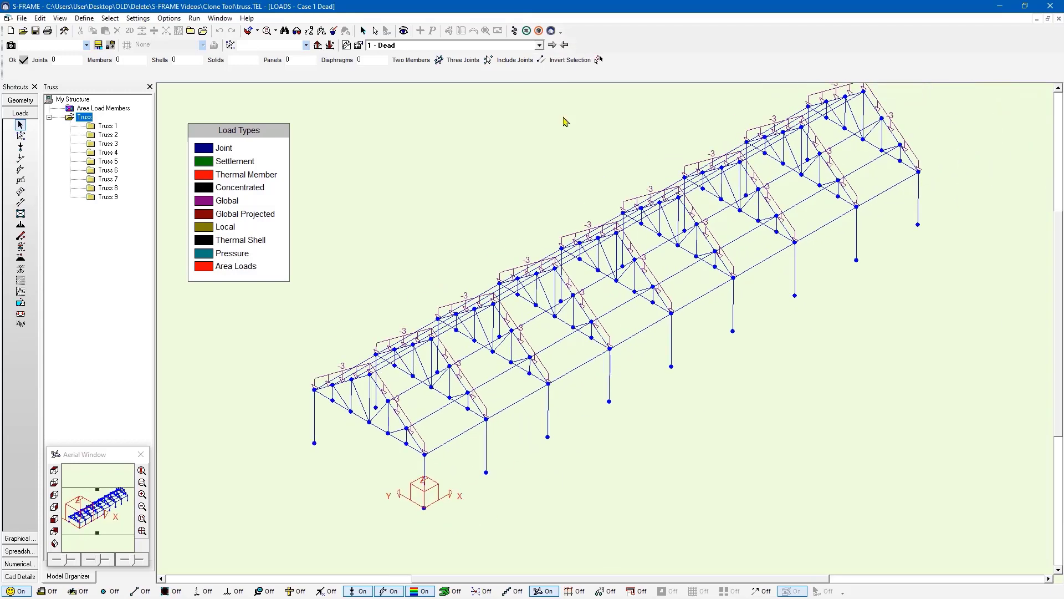
Step: Run a Linear Static analysis for both load cases and combinations
{"action": "left_click", "coordinate": [518, 34]}
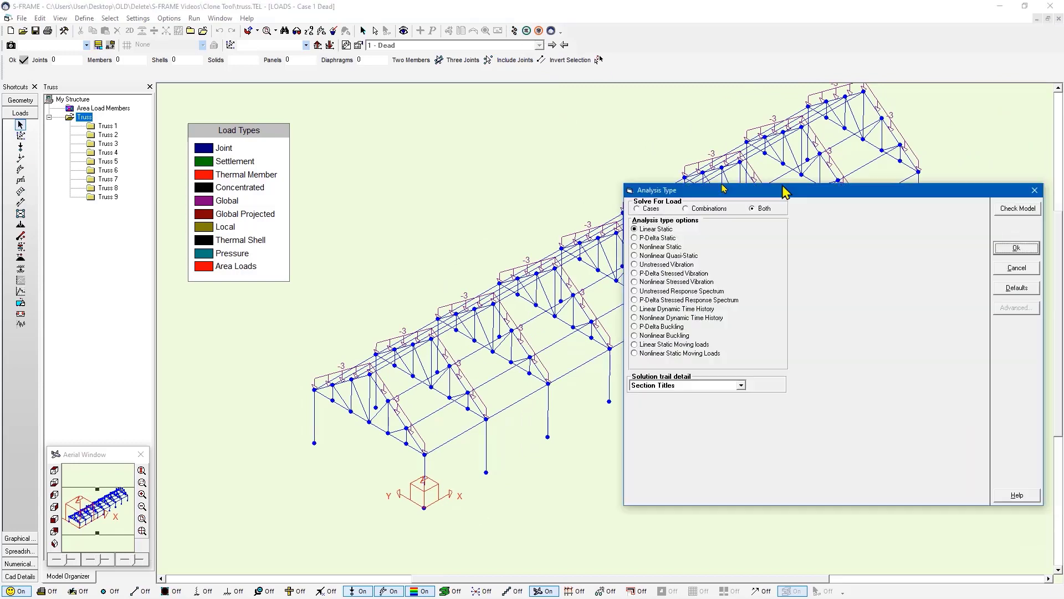
{"action": "left_click_drag", "start_coordinate": [784, 190], "coordinate": [546, 150]}
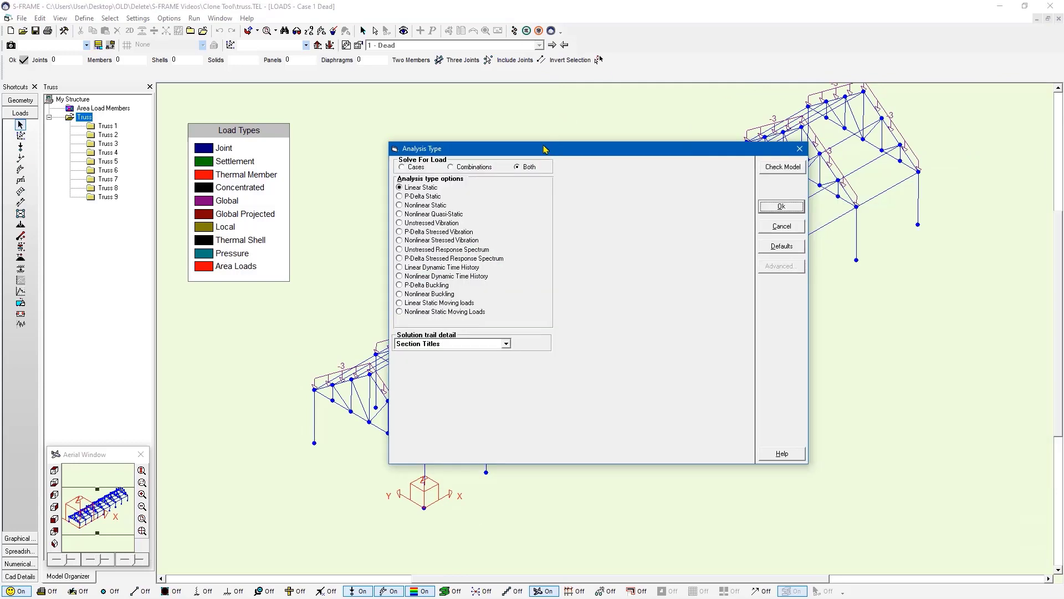
{"action": "left_click", "coordinate": [796, 209]}
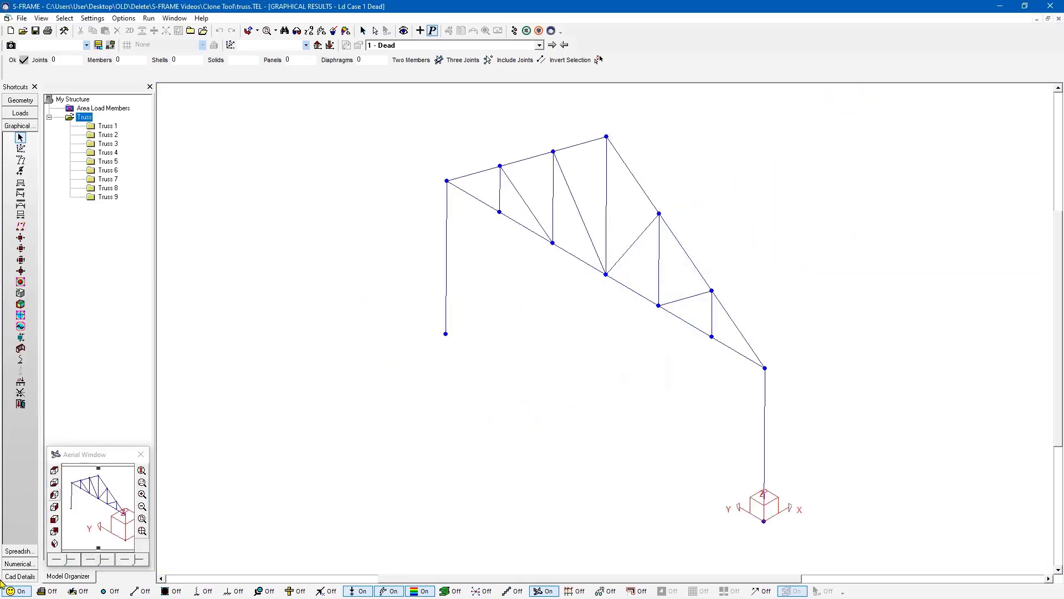
Step: Display the entire cloned truss structure in the graphical results with the load symbols hidden
{"action": "left_click", "coordinate": [13, 591]}
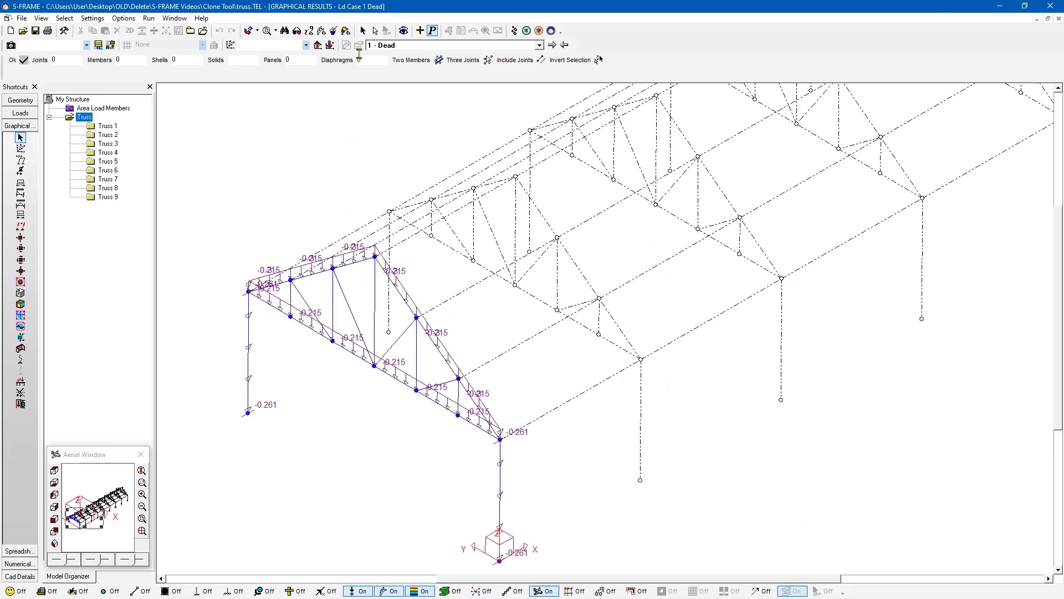
{"action": "left_click", "coordinate": [363, 30]}
{"action": "left_click", "coordinate": [389, 591]}
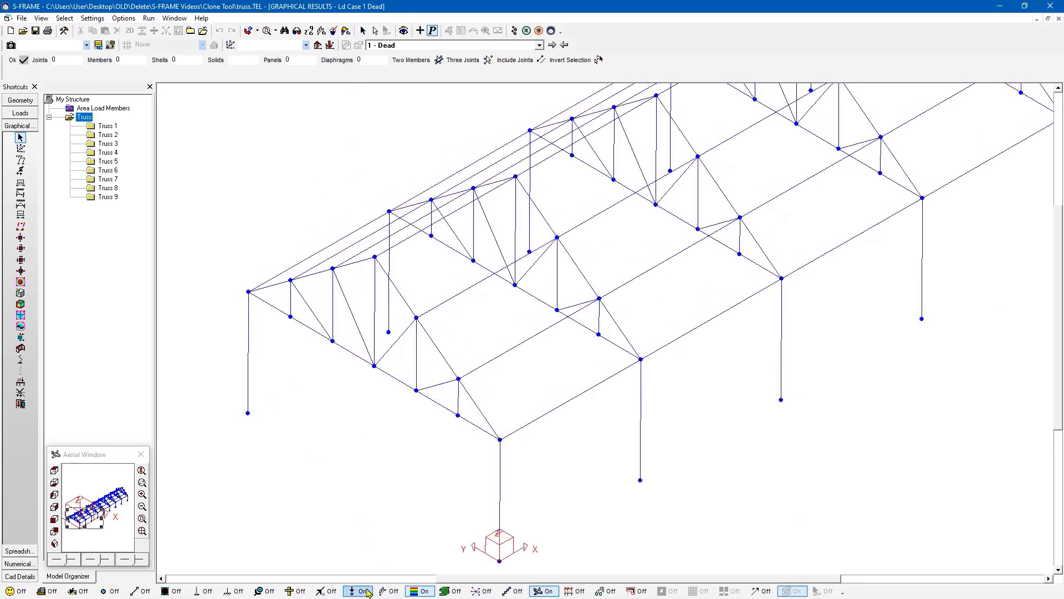
{"action": "left_click", "coordinate": [359, 591]}
{"action": "middle_click_drag", "start_coordinate": [574, 357], "coordinate": [375, 359]}
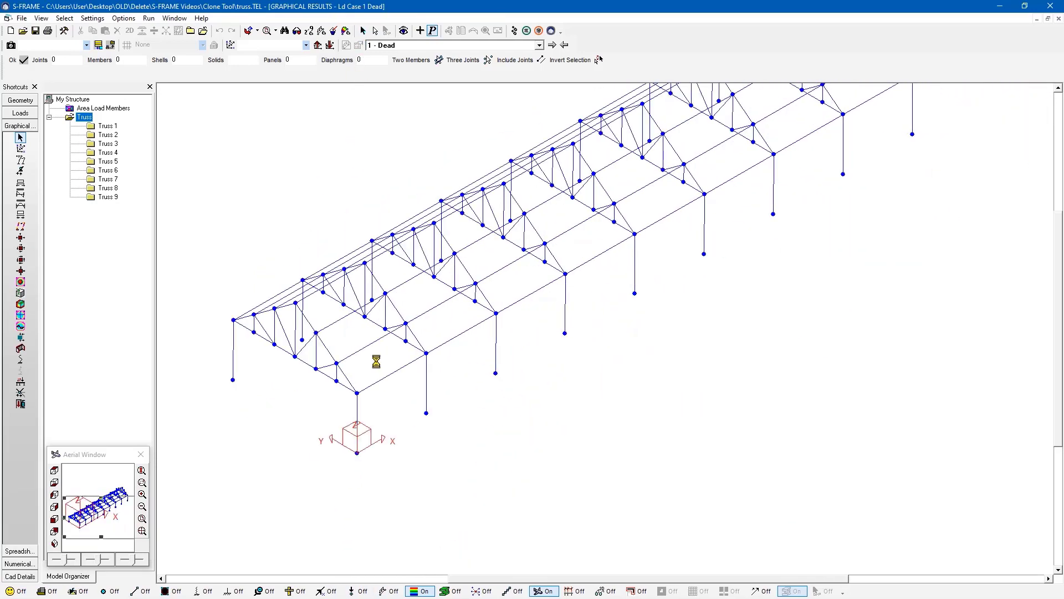
Step: Display the deflected shape and the z and y moment diagrams for the Dead load case
{"action": "left_click", "coordinate": [22, 160]}
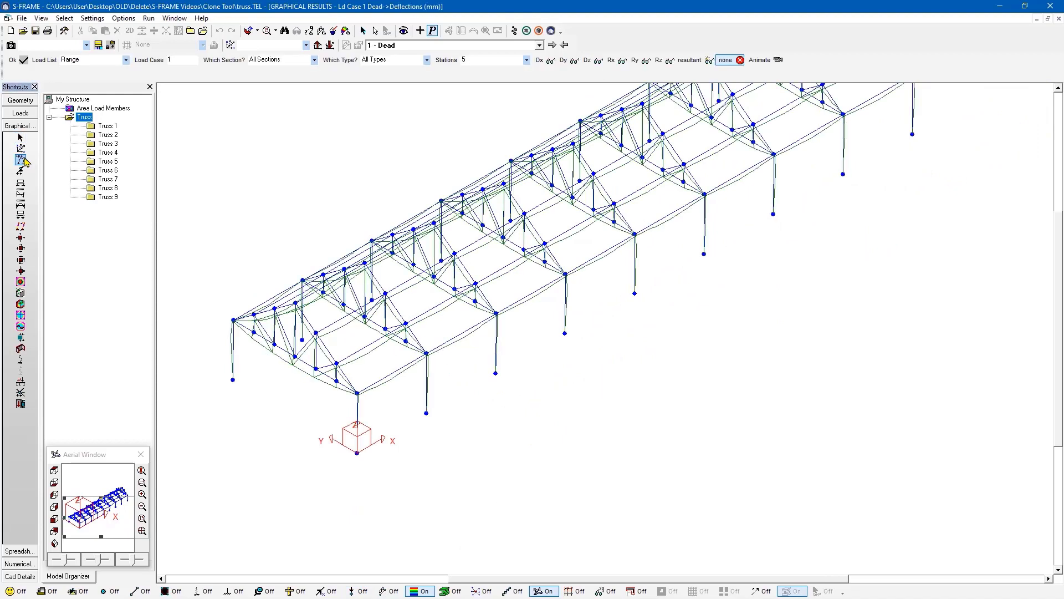
{"action": "left_click", "coordinate": [21, 195]}
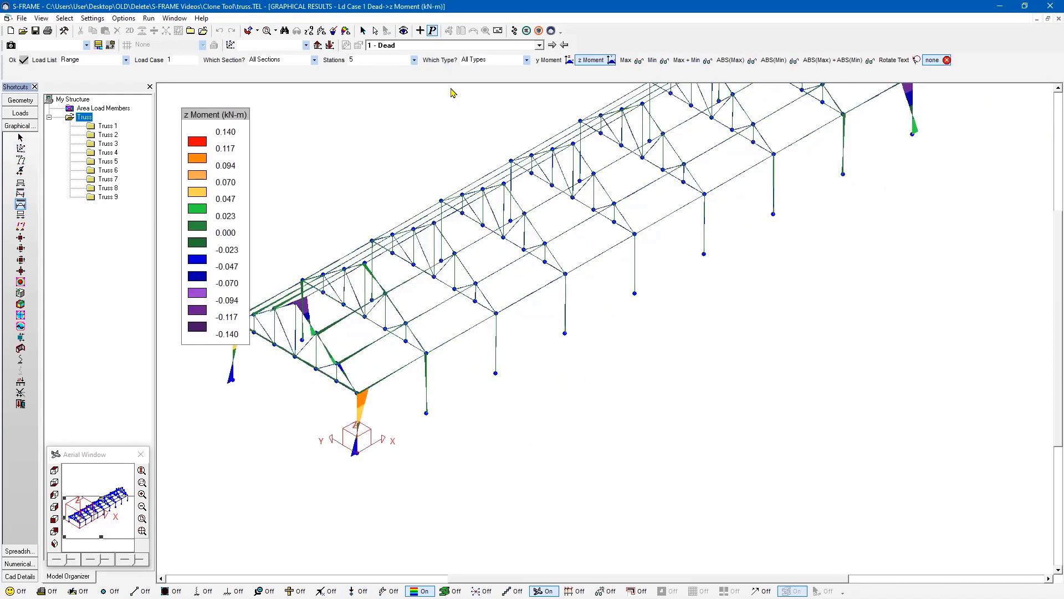
{"action": "left_click", "coordinate": [558, 61]}
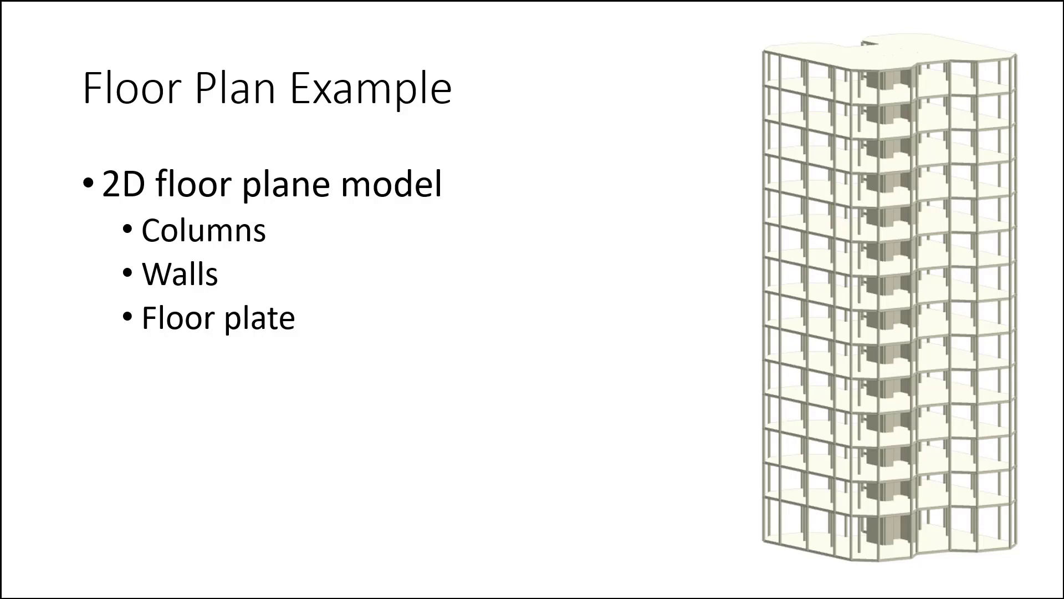
{"action": "key", "text": "Right"}
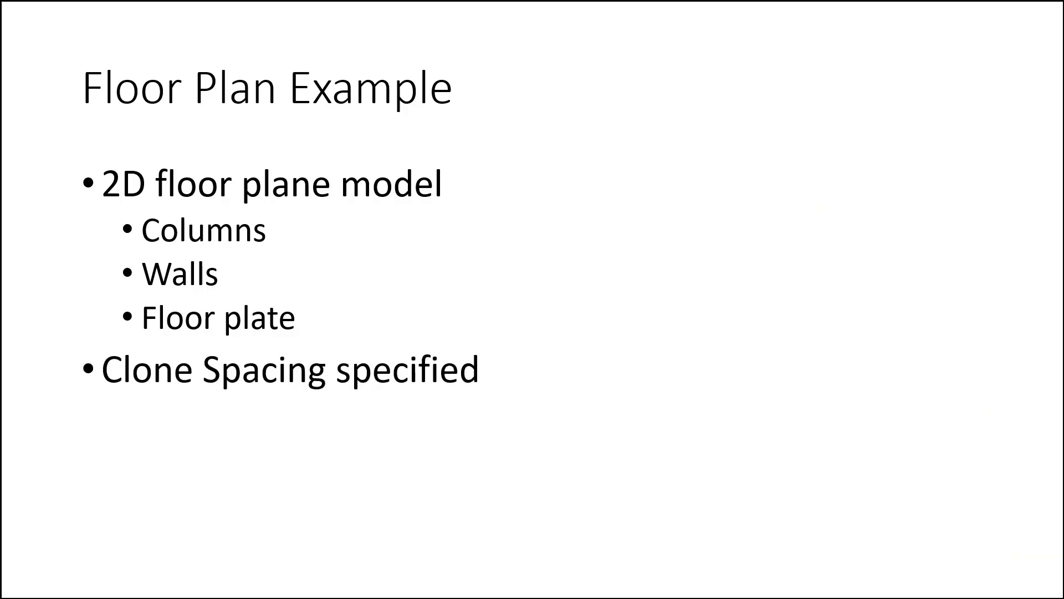
{"action": "key", "text": "Right"}
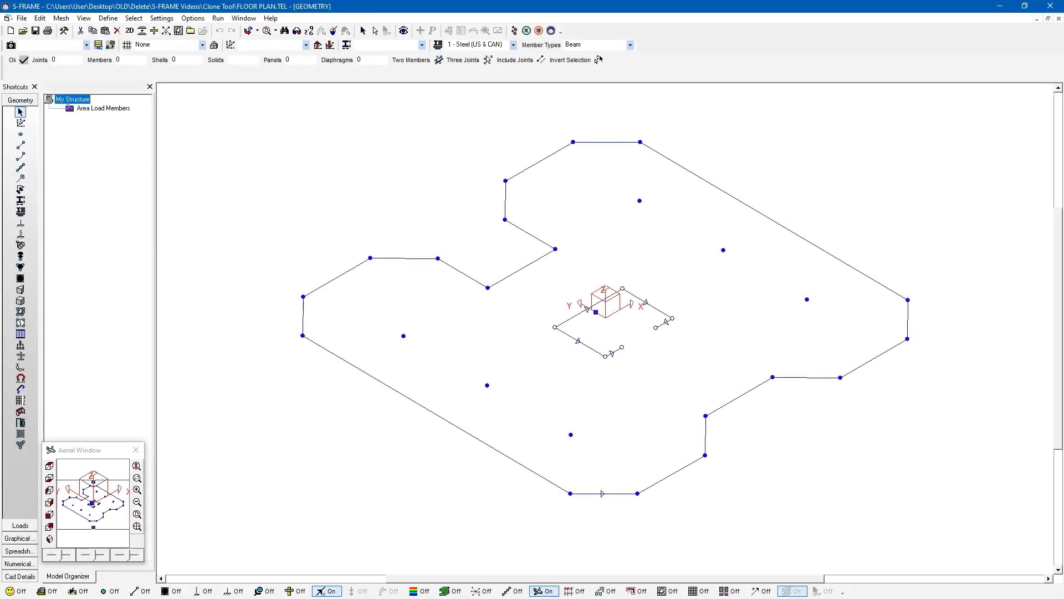
Step: Examine the floor plan's panel element types and member types with colour coding turned on
{"action": "left_click", "coordinate": [21, 311]}
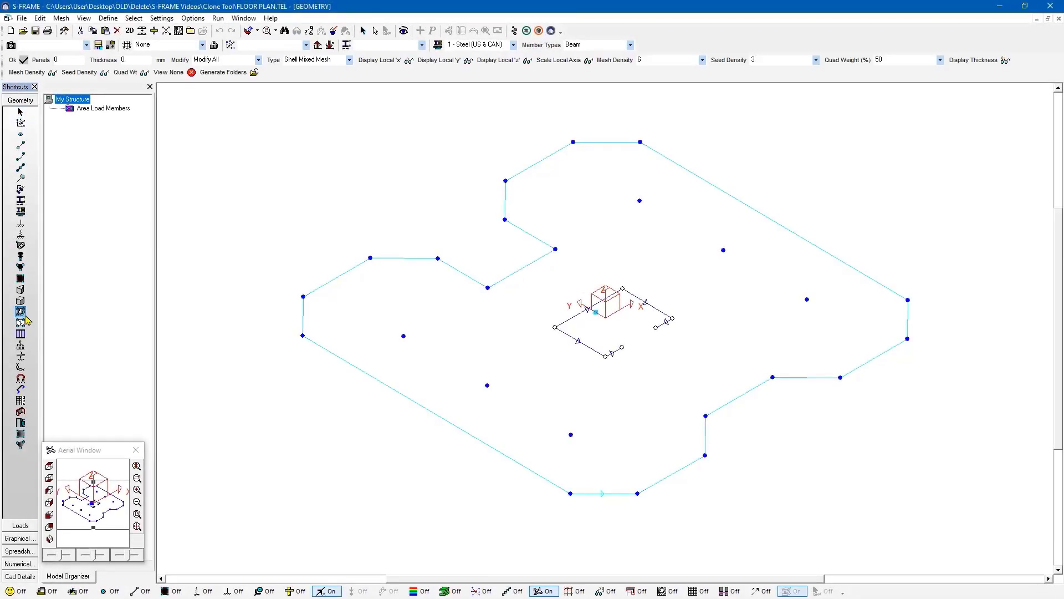
{"action": "left_click", "coordinate": [417, 591]}
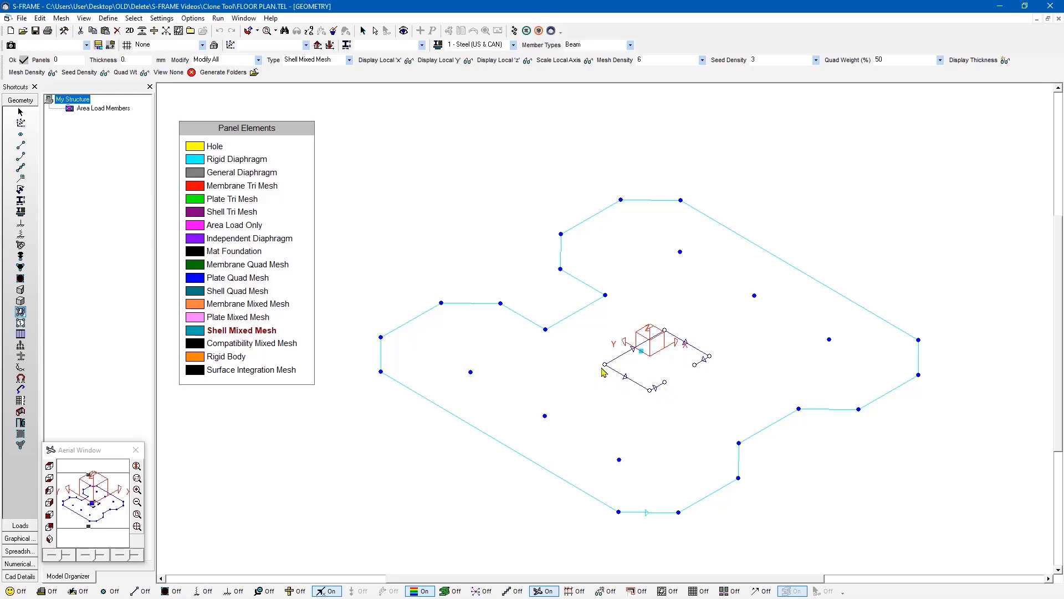
{"action": "left_click", "coordinate": [19, 160]}
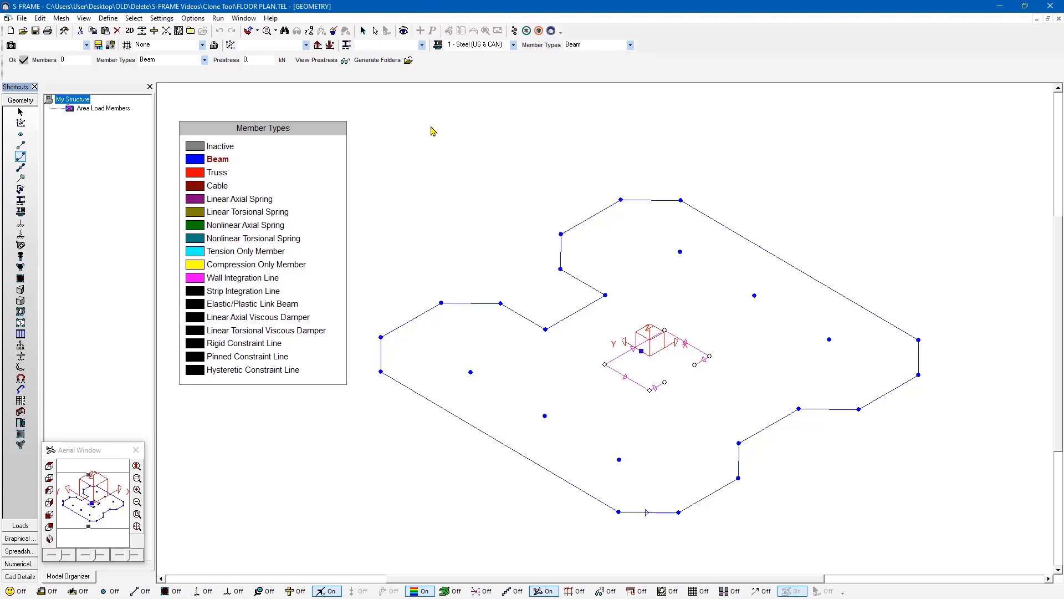
Step: Select the whole floor plan and start the Clone Tool with folders generated under the base name Level
{"action": "key", "text": "ctrl+a"}
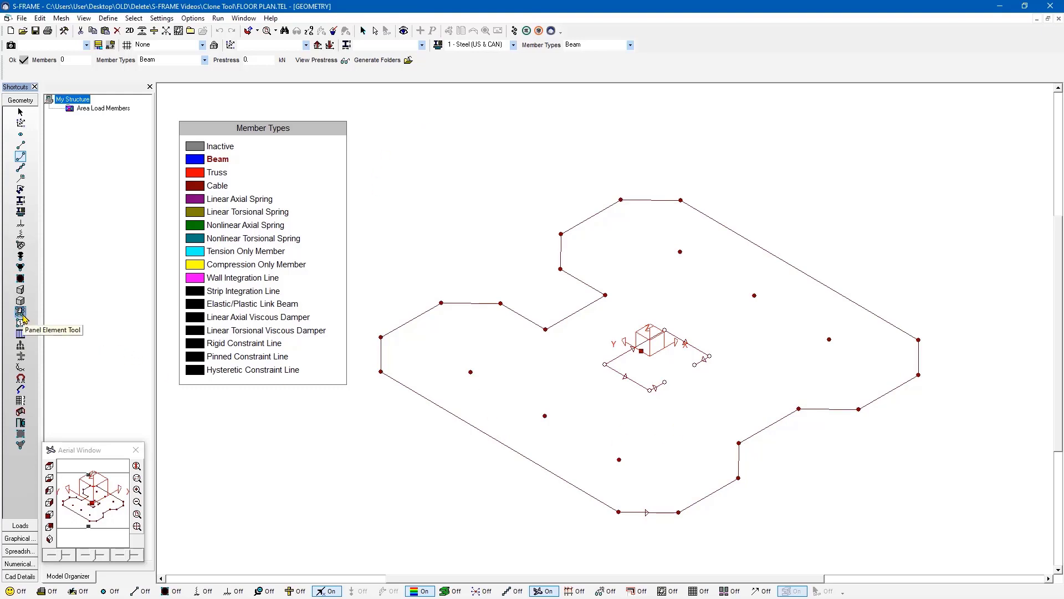
{"action": "left_click", "coordinate": [21, 346]}
{"action": "mouse_move", "coordinate": [1063, 239]}
{"action": "left_mouse_down"}
{"action": "mouse_move", "coordinate": [448, 221]}
{"action": "mouse_move", "coordinate": [461, 202]}
{"action": "left_mouse_up"}
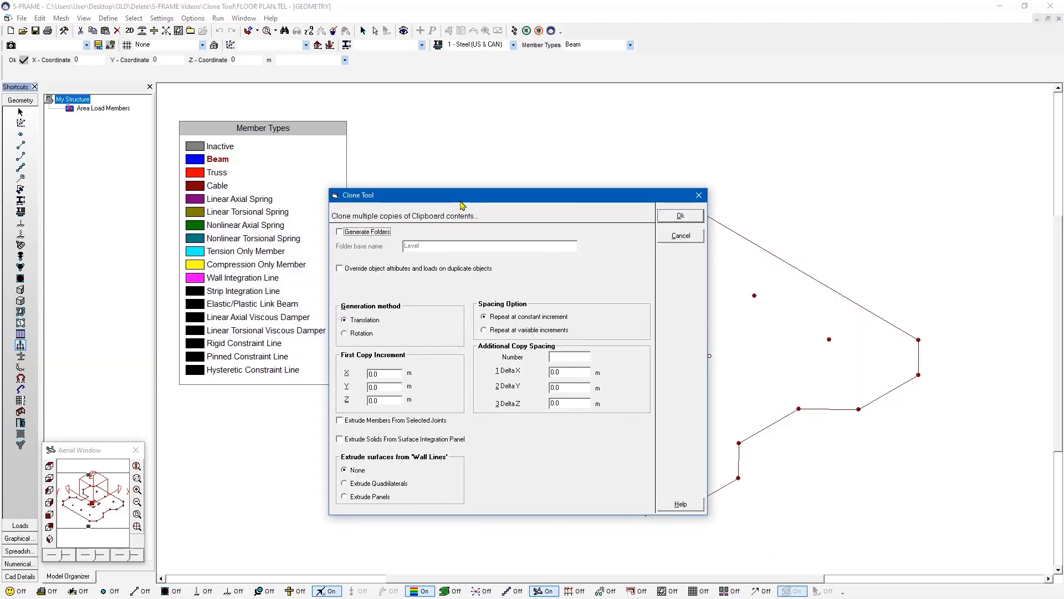
{"action": "left_click", "coordinate": [360, 233]}
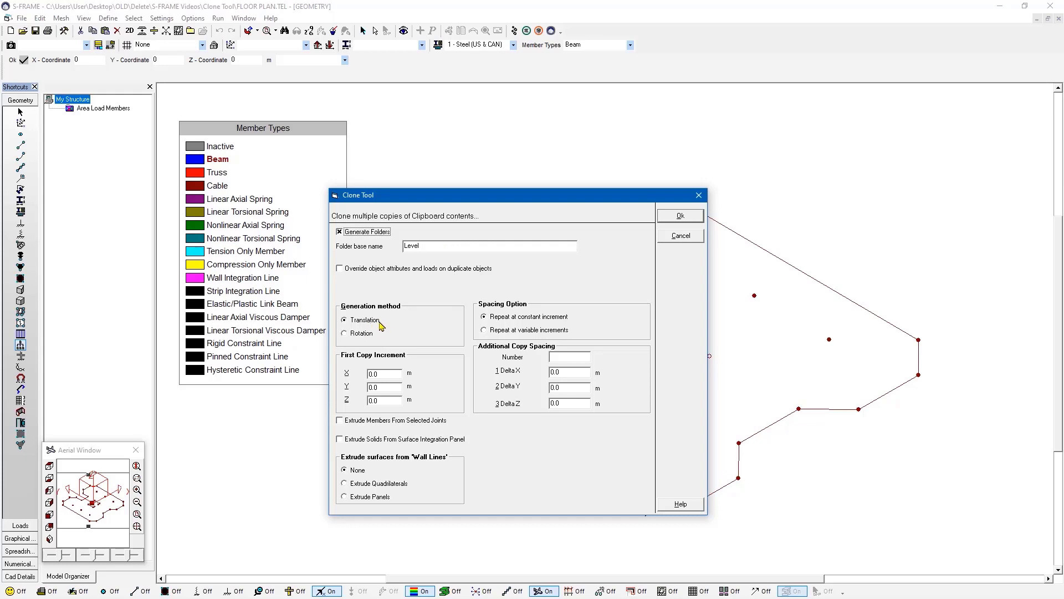
{"action": "mouse_move", "coordinate": [490, 197]}
{"action": "left_mouse_down"}
{"action": "mouse_move", "coordinate": [326, 176]}
{"action": "mouse_move", "coordinate": [377, 173]}
{"action": "left_mouse_up"}
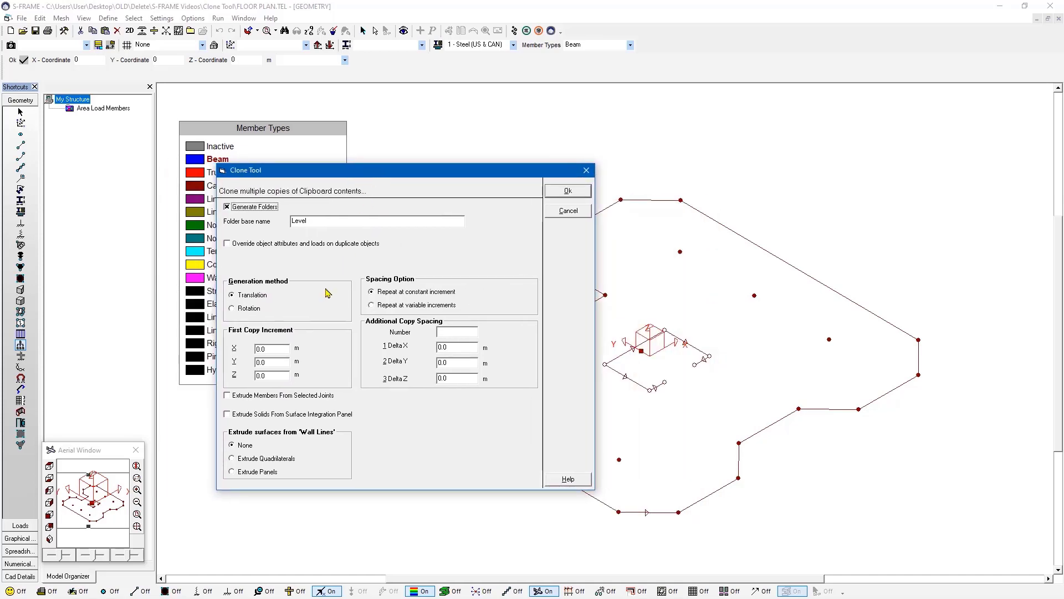
Step: Set a 4.5 m Z first copy increment, 8 additional copies at 3.5 m Delta Z, and extrude members from the selected joints
{"action": "double_click", "coordinate": [283, 375]}
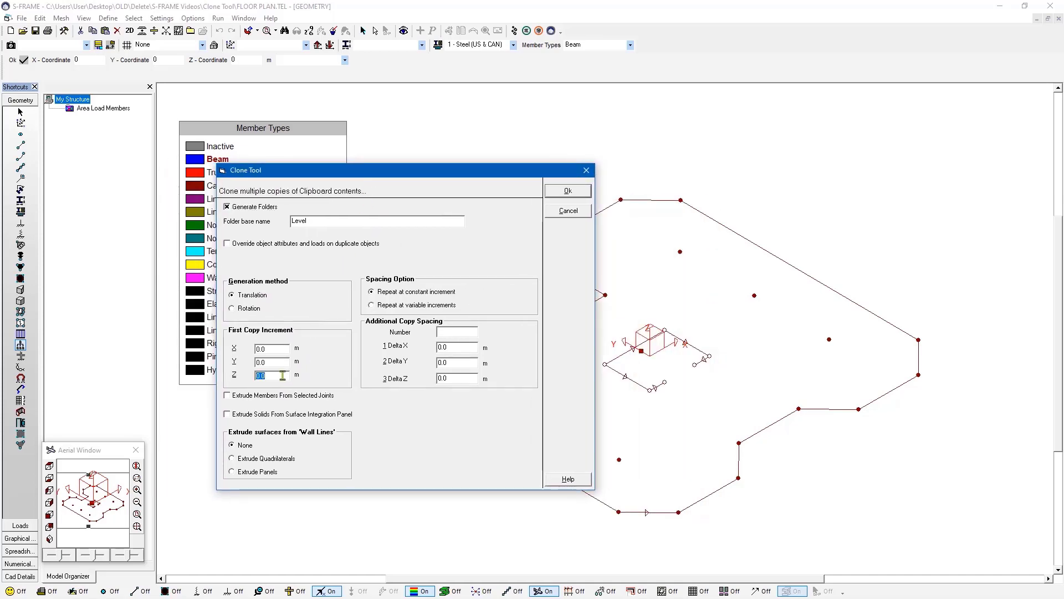
{"action": "type", "text": "4.5"}
{"action": "left_click", "coordinate": [466, 332]}
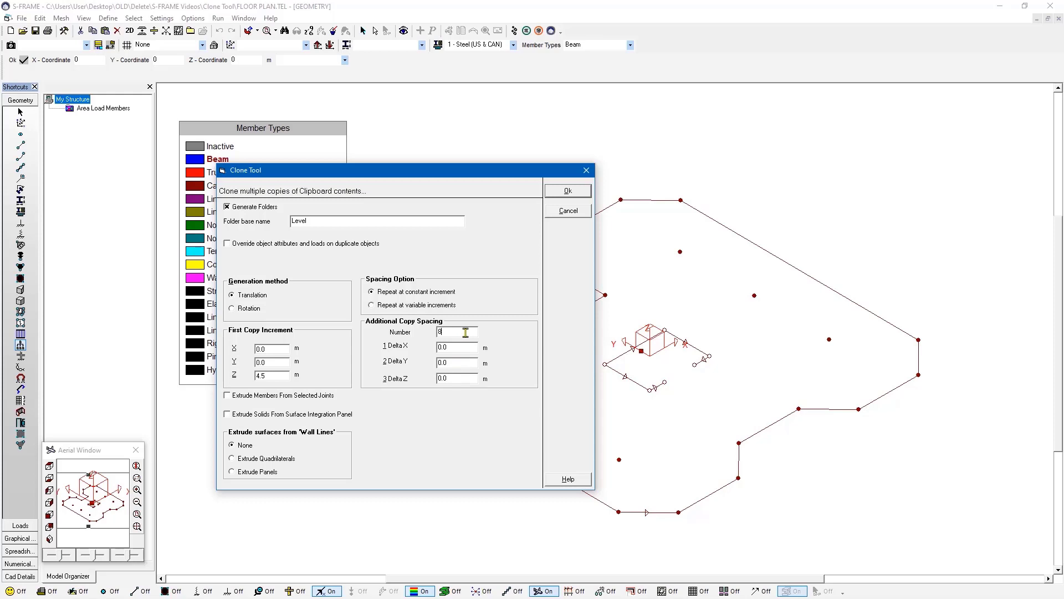
{"action": "type", "text": "8"}
{"action": "left_click", "coordinate": [468, 377]}
{"action": "type", "text": "3.5"}
{"action": "left_click", "coordinate": [268, 396]}
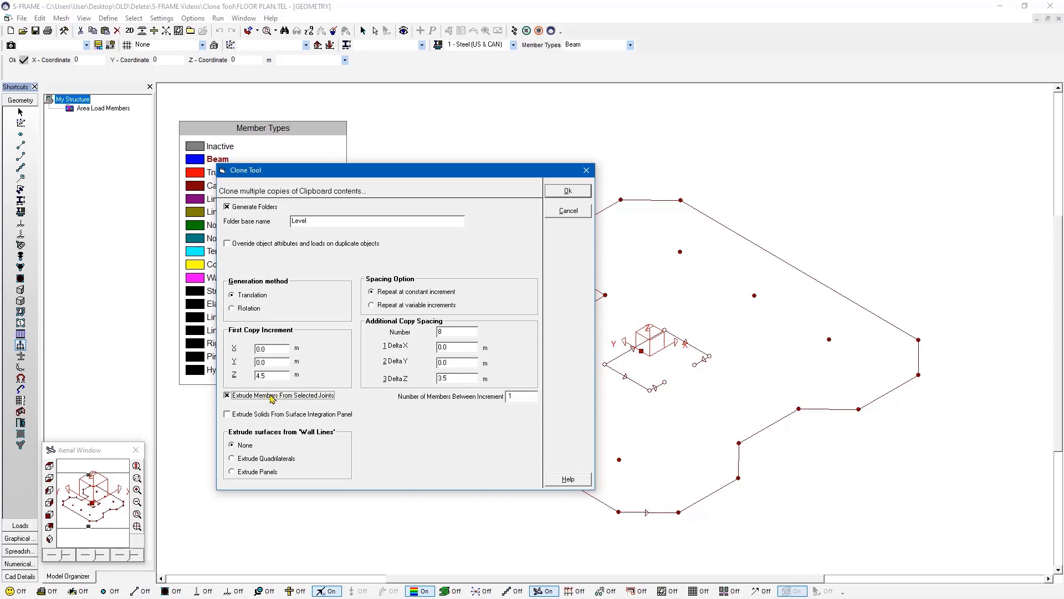
Step: Extrude quadrilaterals from the wall lines, 6 shells within the longest line and 5 between the largest increment, set the thickness and generate the levels
{"action": "left_click", "coordinate": [254, 459]}
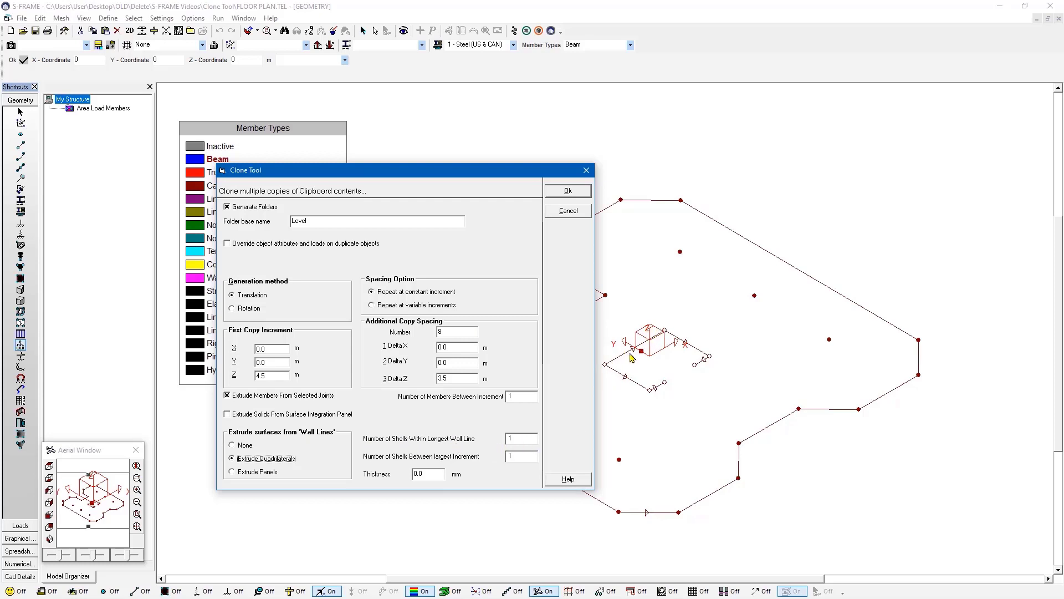
{"action": "double_click", "coordinate": [524, 438]}
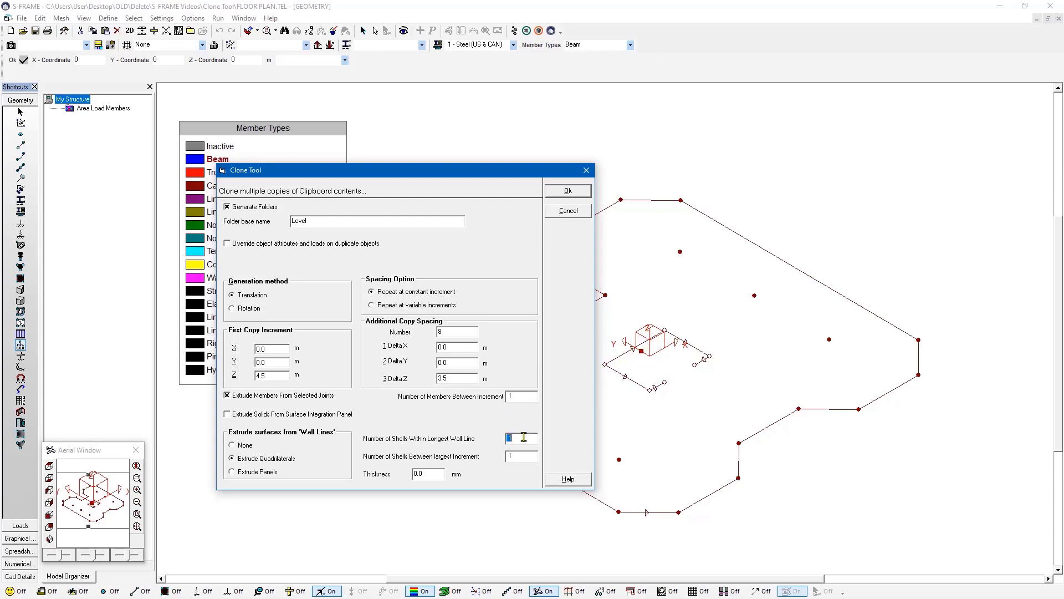
{"action": "type", "text": "6"}
{"action": "double_click", "coordinate": [522, 452]}
{"action": "type", "text": "5"}
{"action": "double_click", "coordinate": [439, 474]}
{"action": "left_click", "coordinate": [555, 191]}
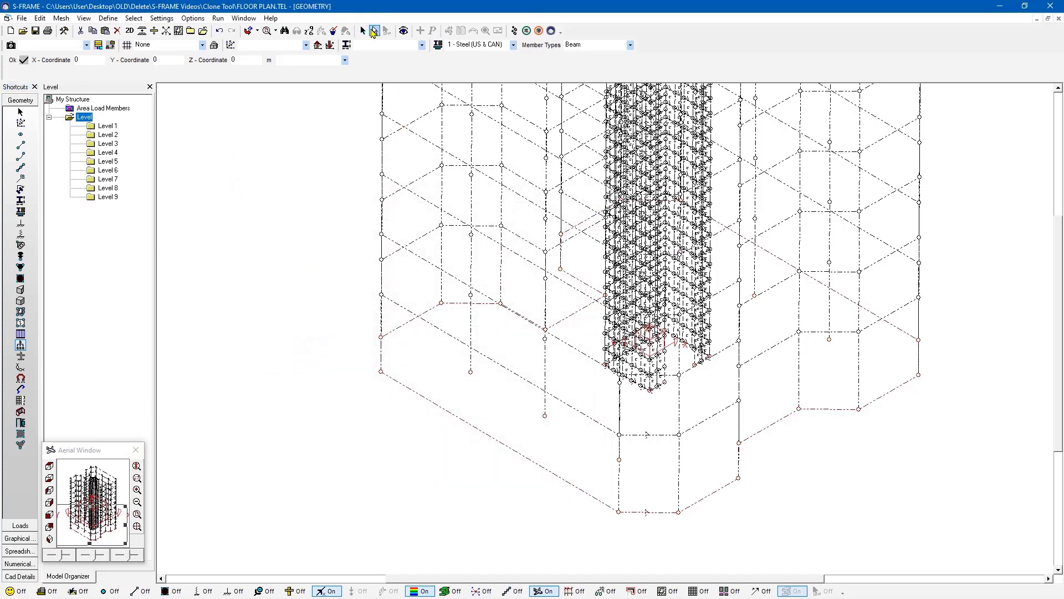
Step: Show all cloned levels without member direction arrows and inspect the extruded columns and core walls
{"action": "left_click", "coordinate": [374, 31]}
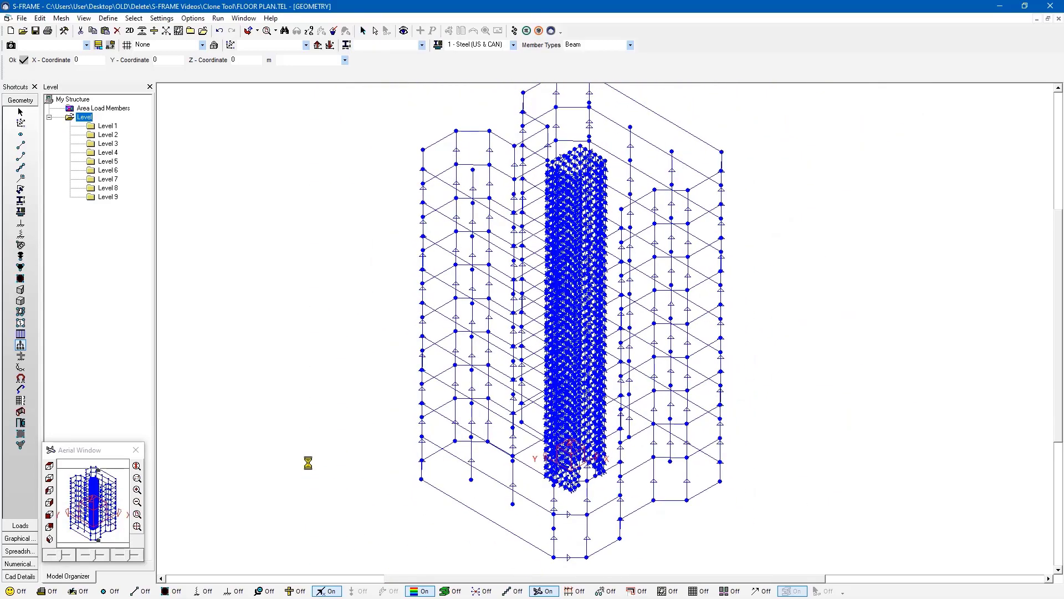
{"action": "left_click", "coordinate": [322, 591]}
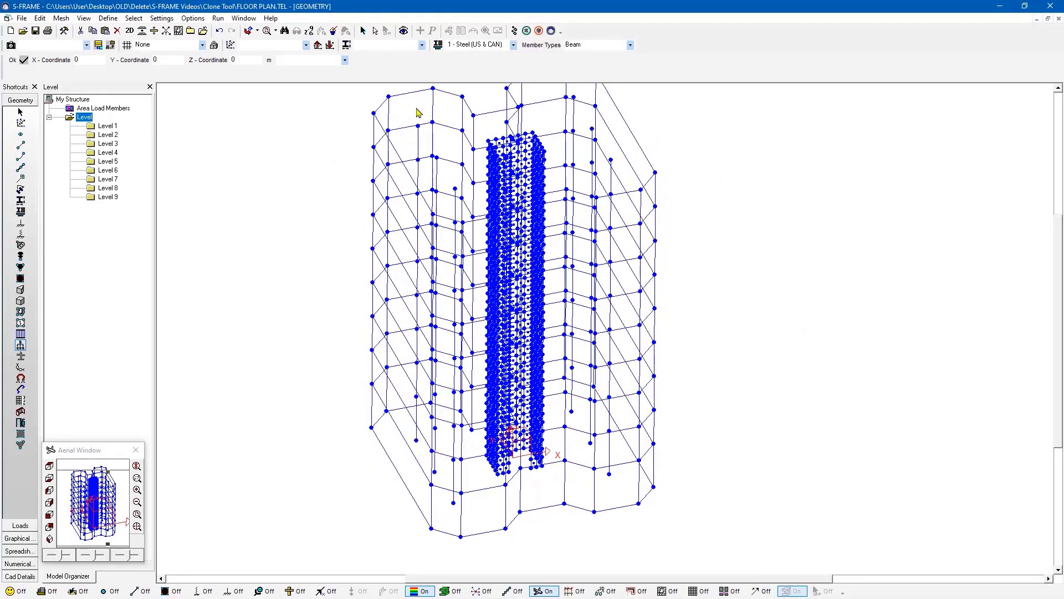
{"action": "middle_click_drag", "start_coordinate": [345, 225], "coordinate": [437, 235]}
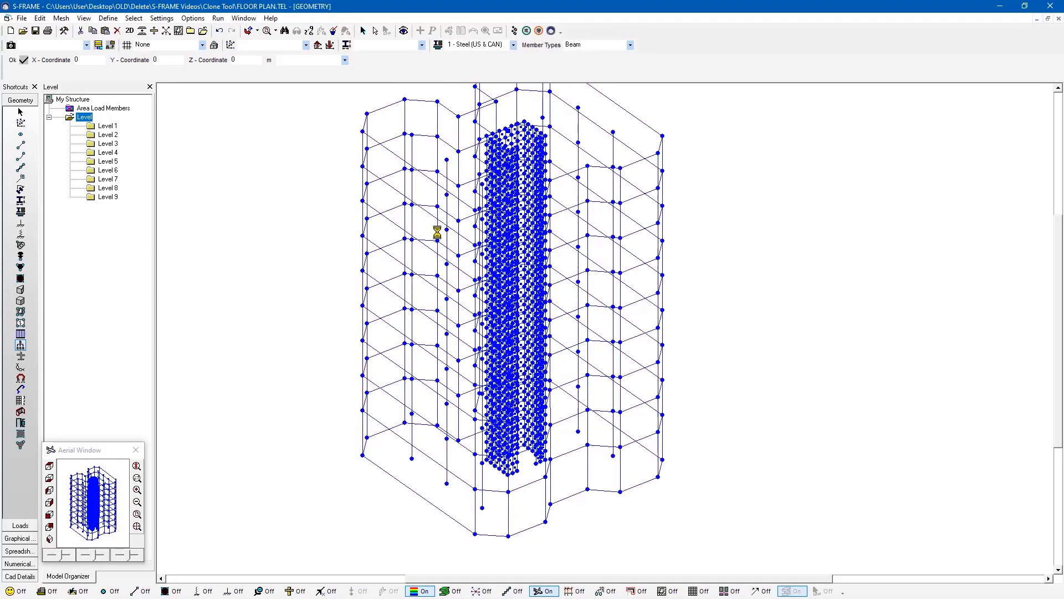
{"action": "scroll", "coordinate": [526, 425], "scroll_direction": "up", "scroll_amount": 3}
{"action": "middle_click_drag", "start_coordinate": [492, 470], "coordinate": [568, 350]}
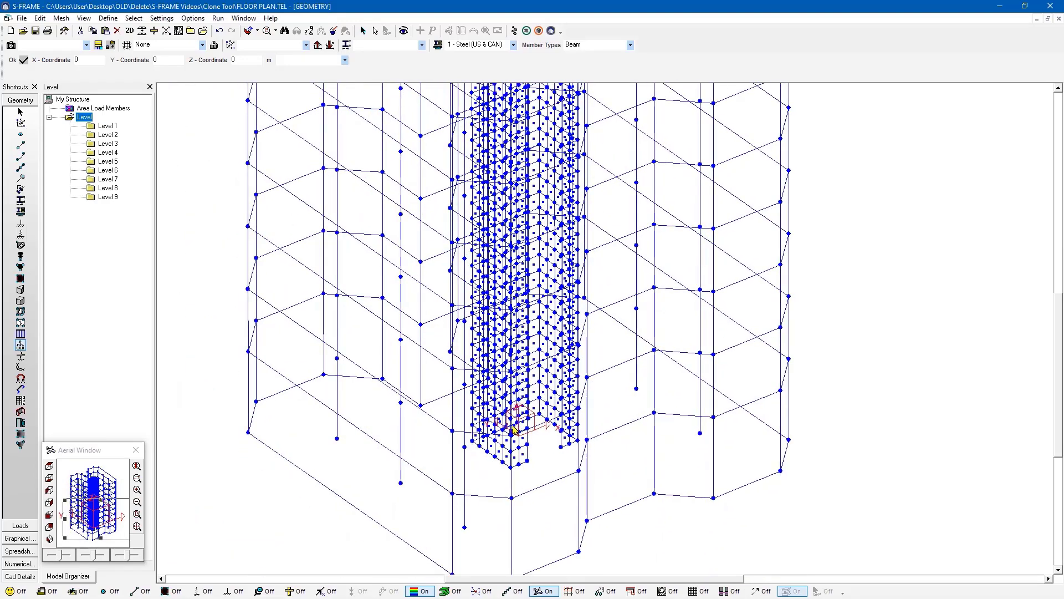
{"action": "middle_click_drag", "start_coordinate": [497, 457], "coordinate": [547, 445]}
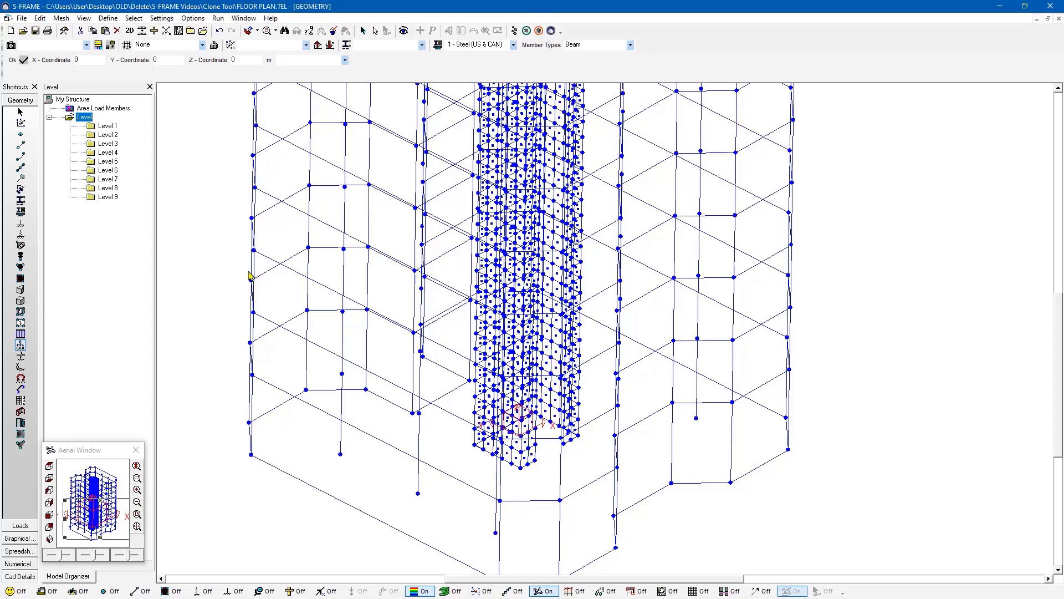
{"action": "scroll", "coordinate": [339, 328], "scroll_direction": "down", "scroll_amount": 5}
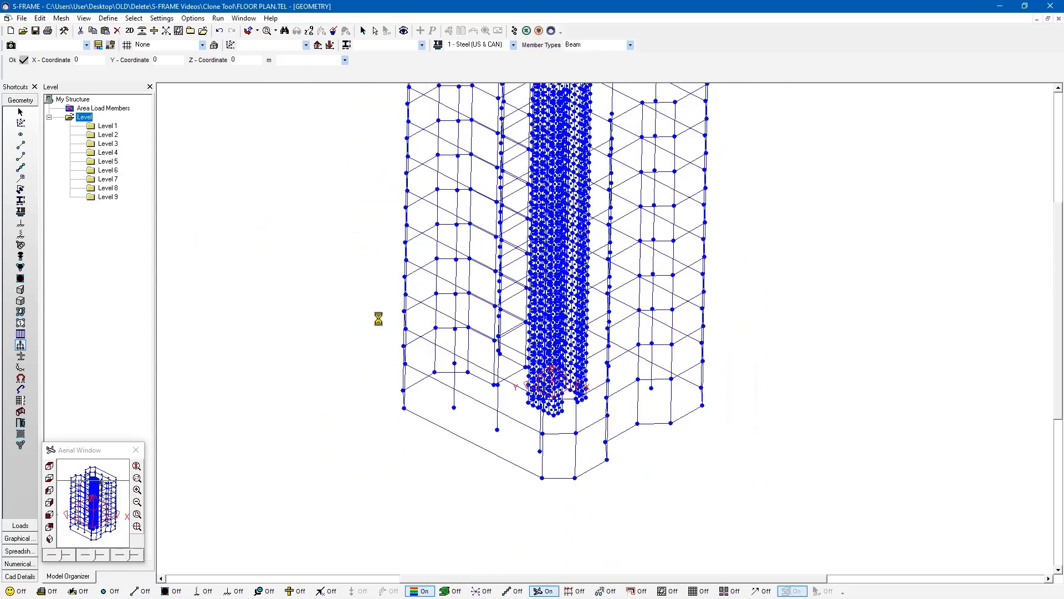
Step: Check the generated level folders by highlighting Levels 1, 2, 3, 6 and 8 in the model
{"action": "left_click", "coordinate": [107, 126]}
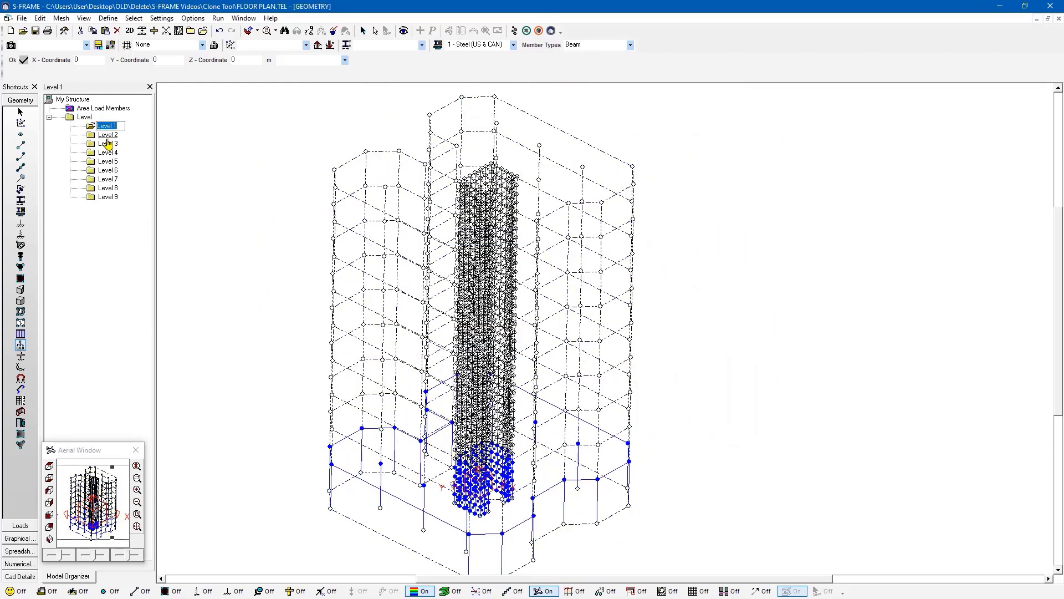
{"action": "left_click", "coordinate": [108, 134]}
{"action": "left_click", "coordinate": [108, 144]}
{"action": "left_click", "coordinate": [108, 171]}
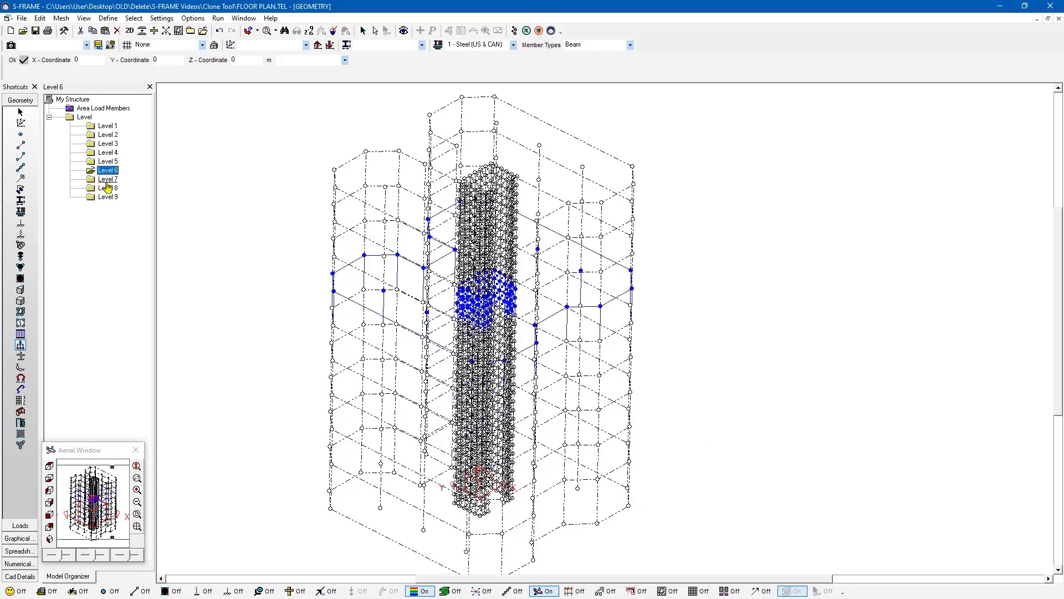
{"action": "left_click", "coordinate": [107, 188]}
{"action": "left_click", "coordinate": [108, 189]}
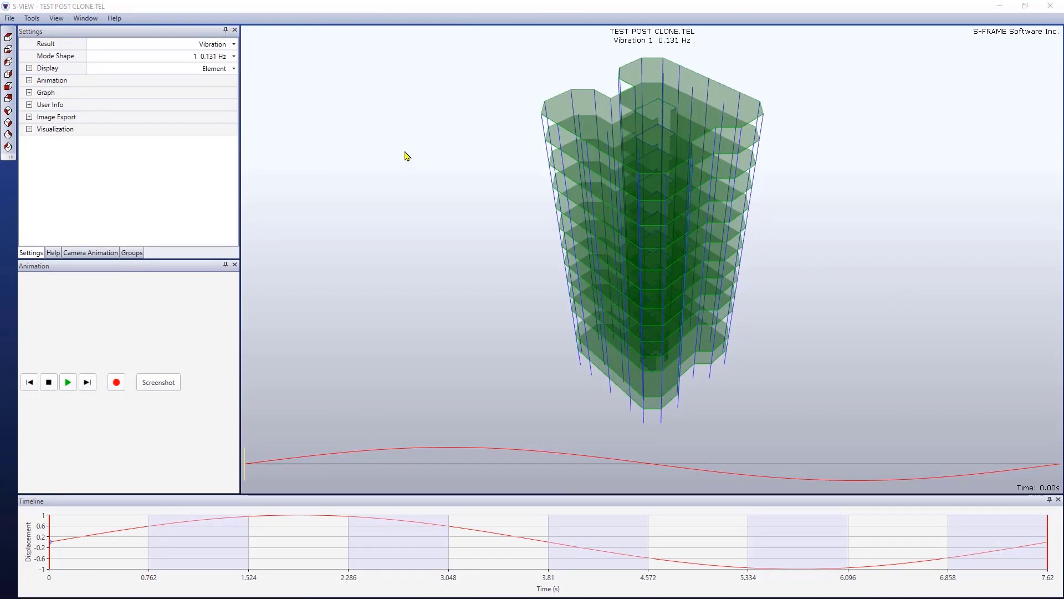
Step: In S-VIEW, set the vibration result's display to Object and inspect the rendered building from several angles
{"action": "left_click", "coordinate": [234, 68]}
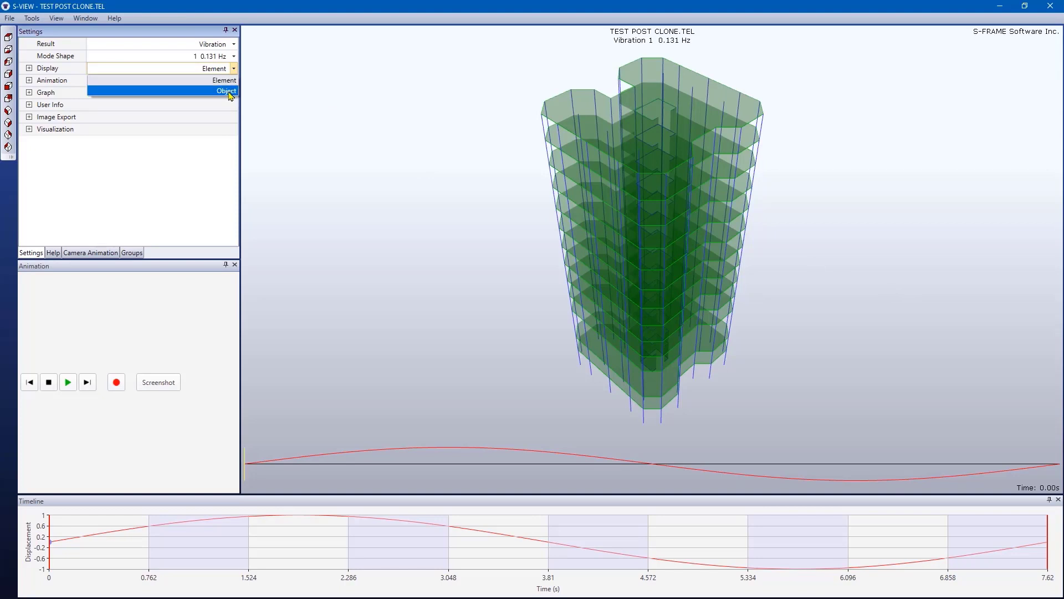
{"action": "left_click", "coordinate": [230, 92]}
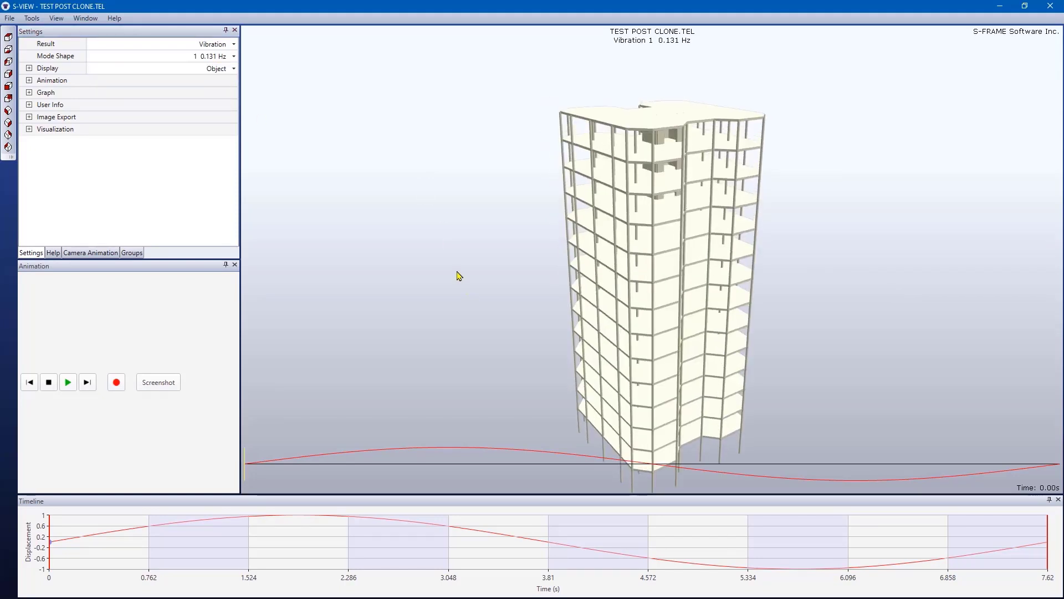
{"action": "left_click_drag", "start_coordinate": [453, 263], "coordinate": [457, 261]}
{"action": "left_click_drag", "start_coordinate": [506, 300], "coordinate": [471, 243]}
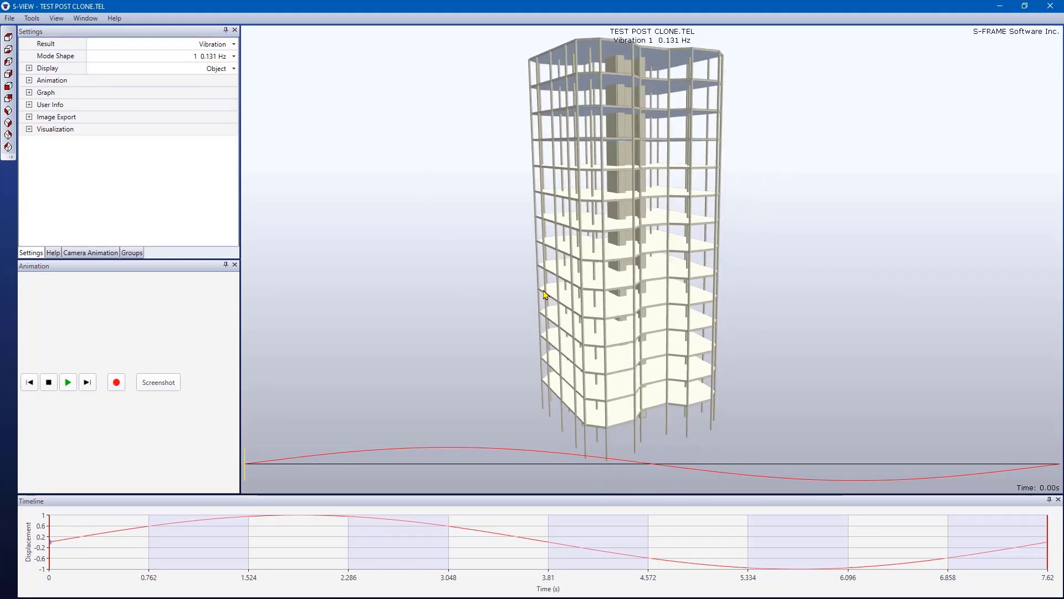
{"action": "left_click_drag", "start_coordinate": [543, 290], "coordinate": [459, 268]}
Step: Set the building view's projection to Orthogonal
{"action": "left_click", "coordinate": [57, 21]}
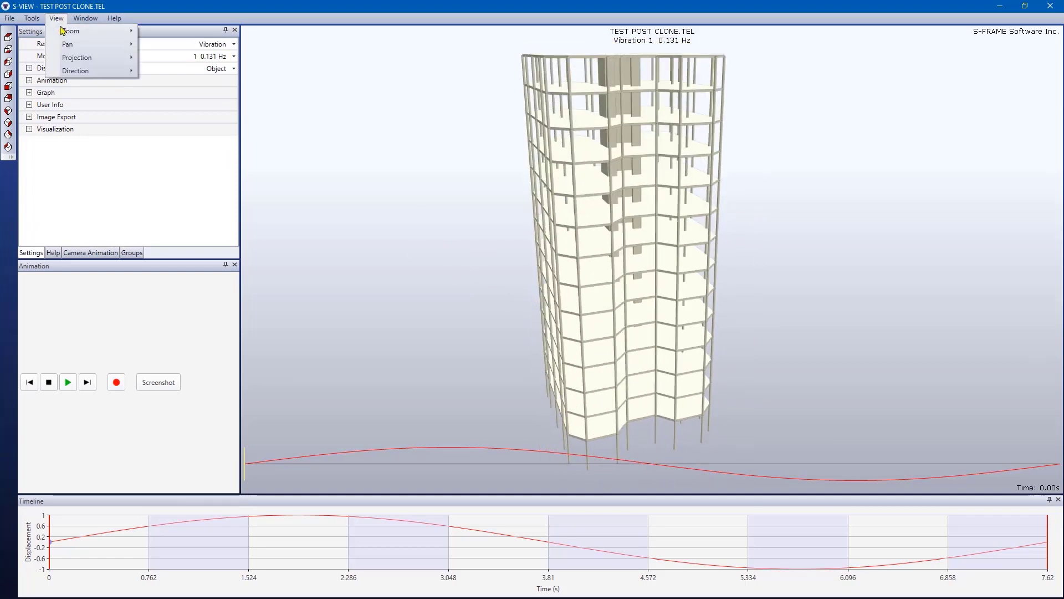
{"action": "mouse_move", "coordinate": [82, 62]}
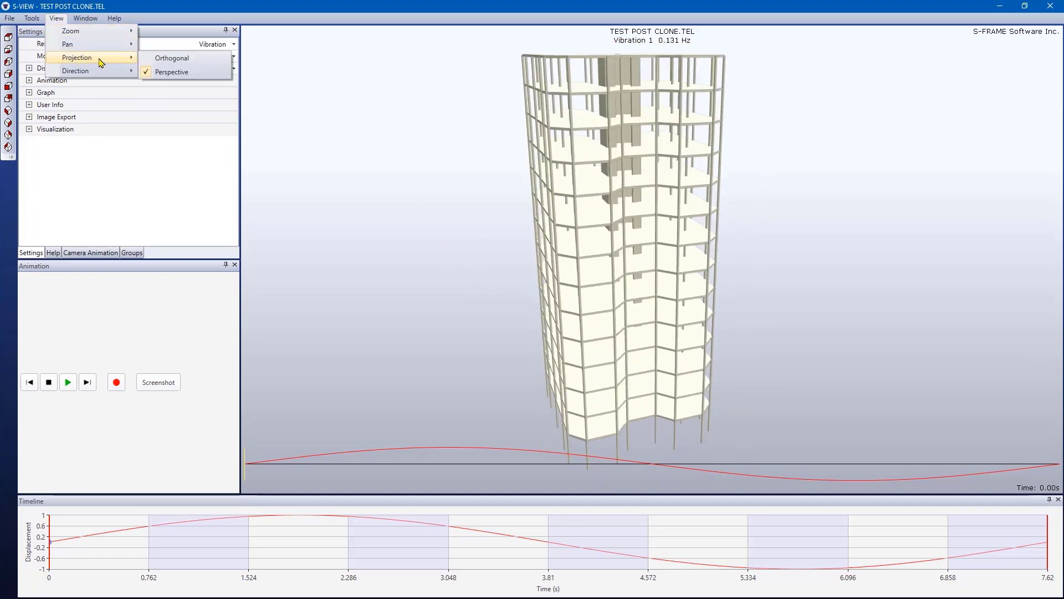
{"action": "left_click", "coordinate": [143, 59]}
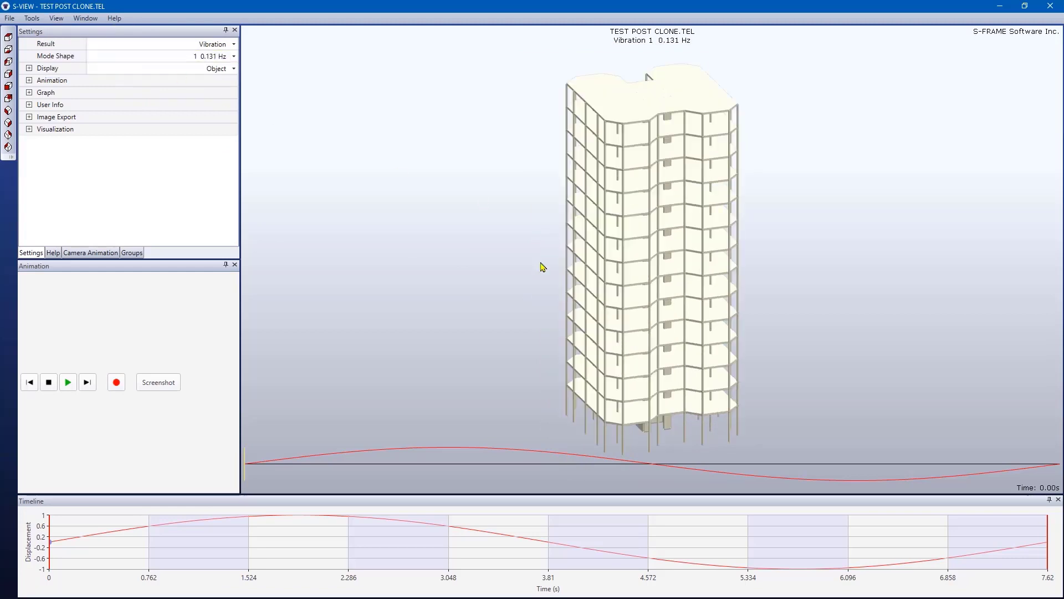